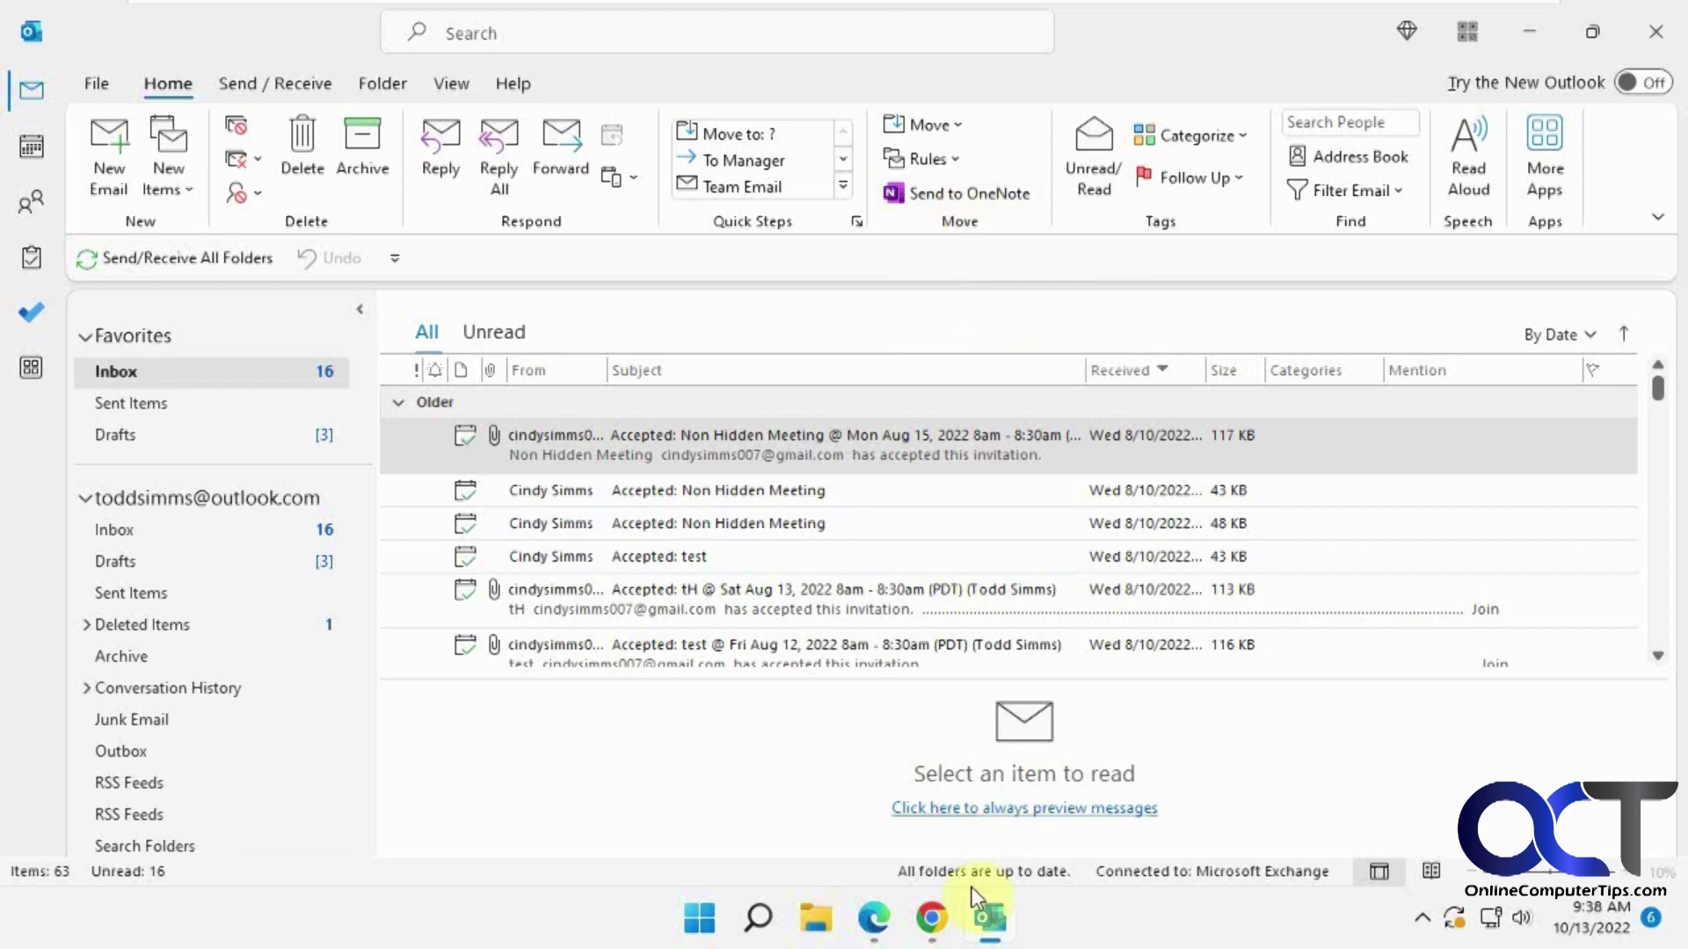
Set the desktop ribbon to Simplified Ribbon, comparing it against Outlook on the web in Chrome.
click(932, 919)
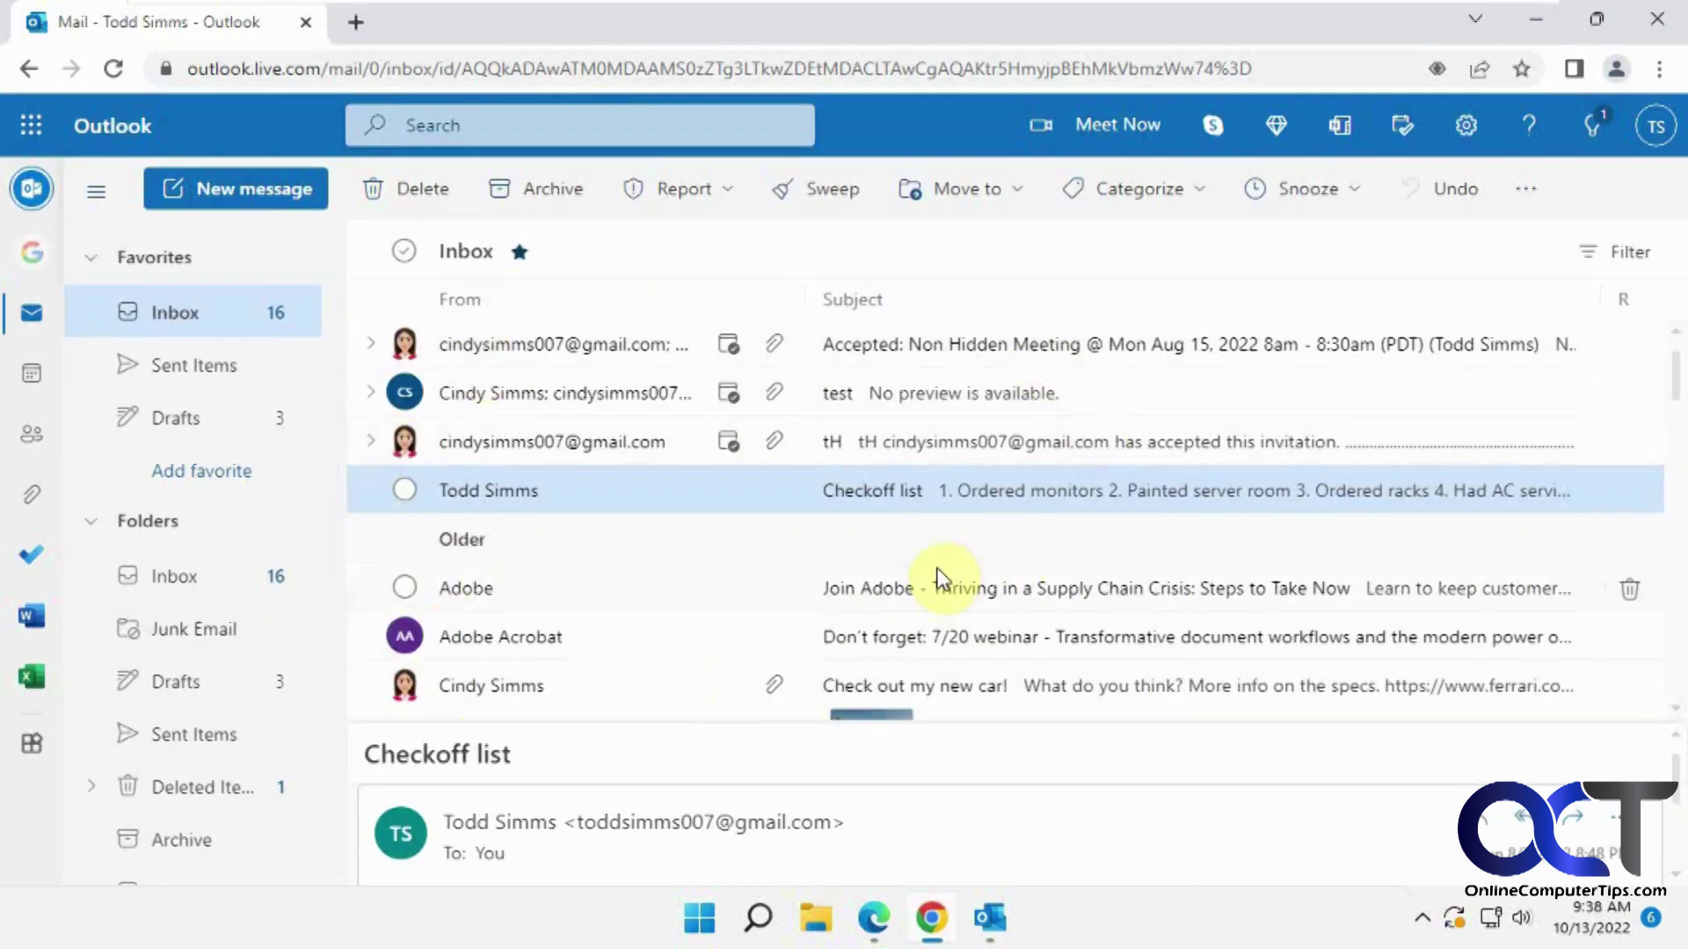
click(991, 918)
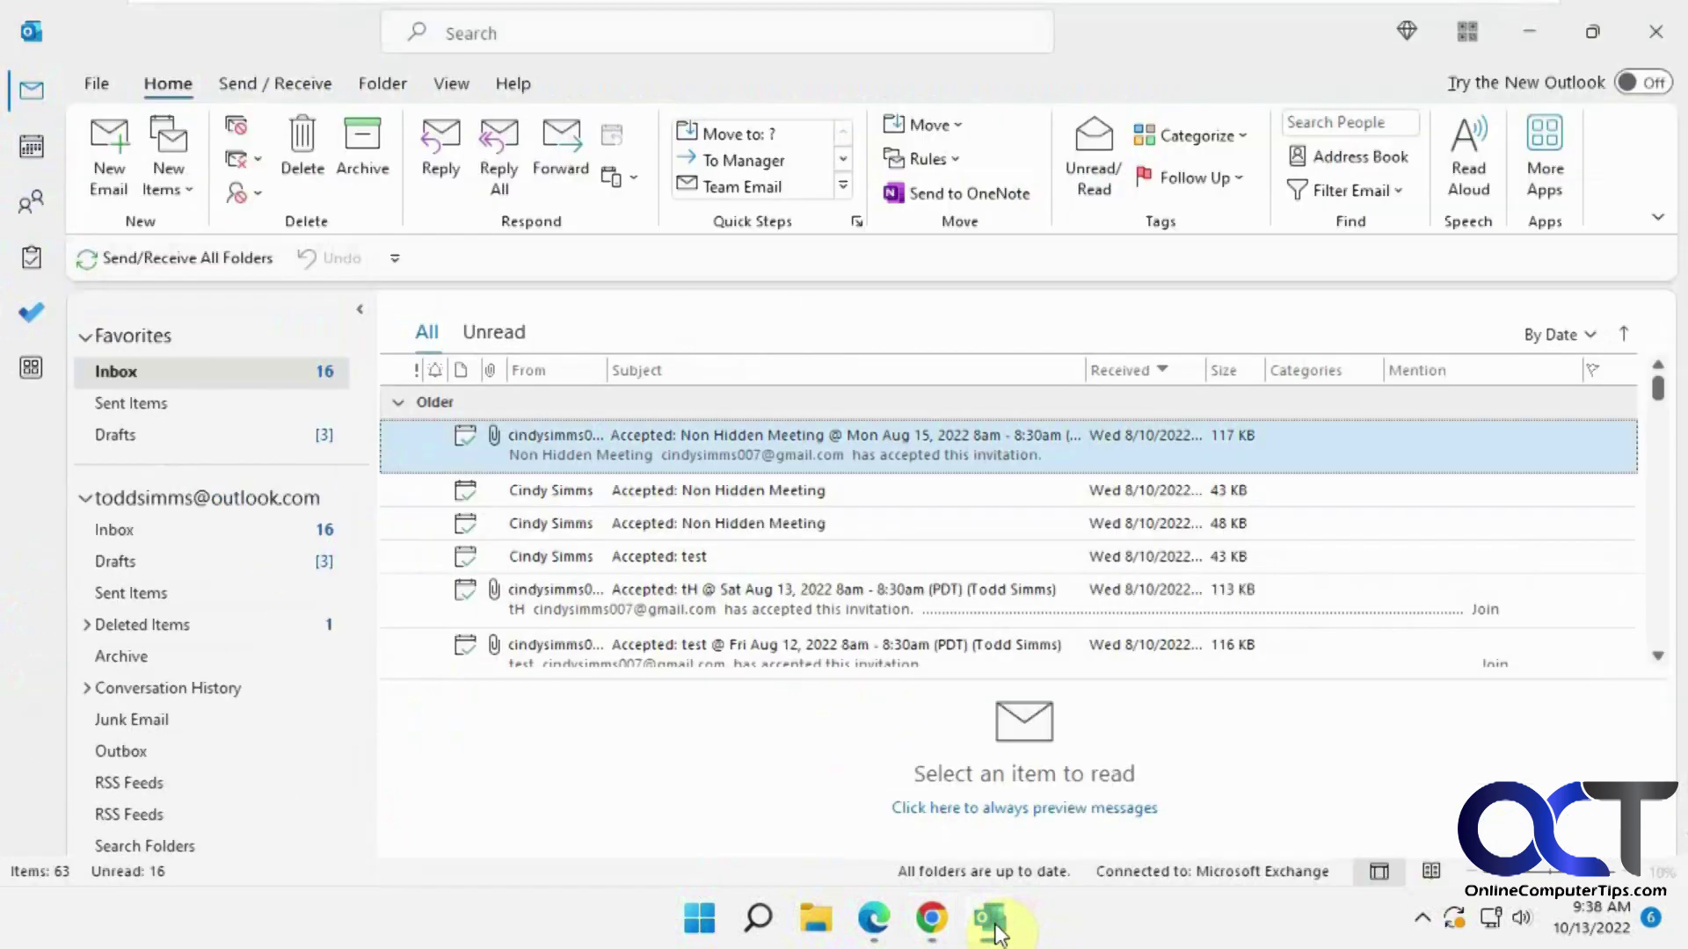
click(1657, 217)
click(1562, 327)
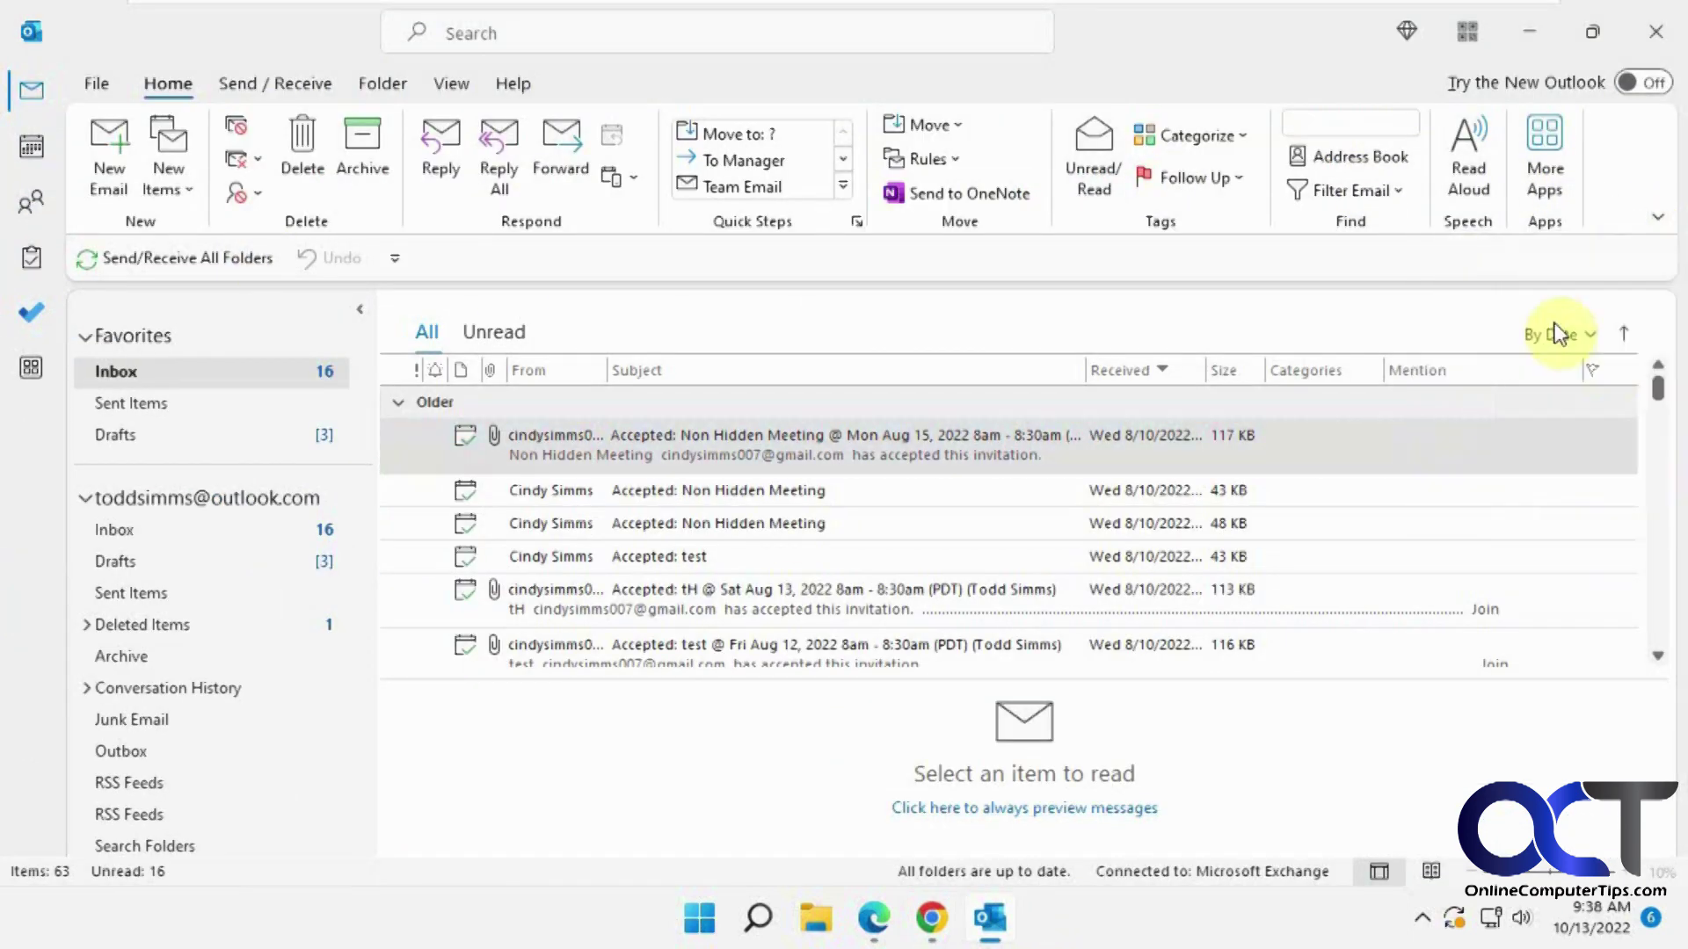
click(931, 937)
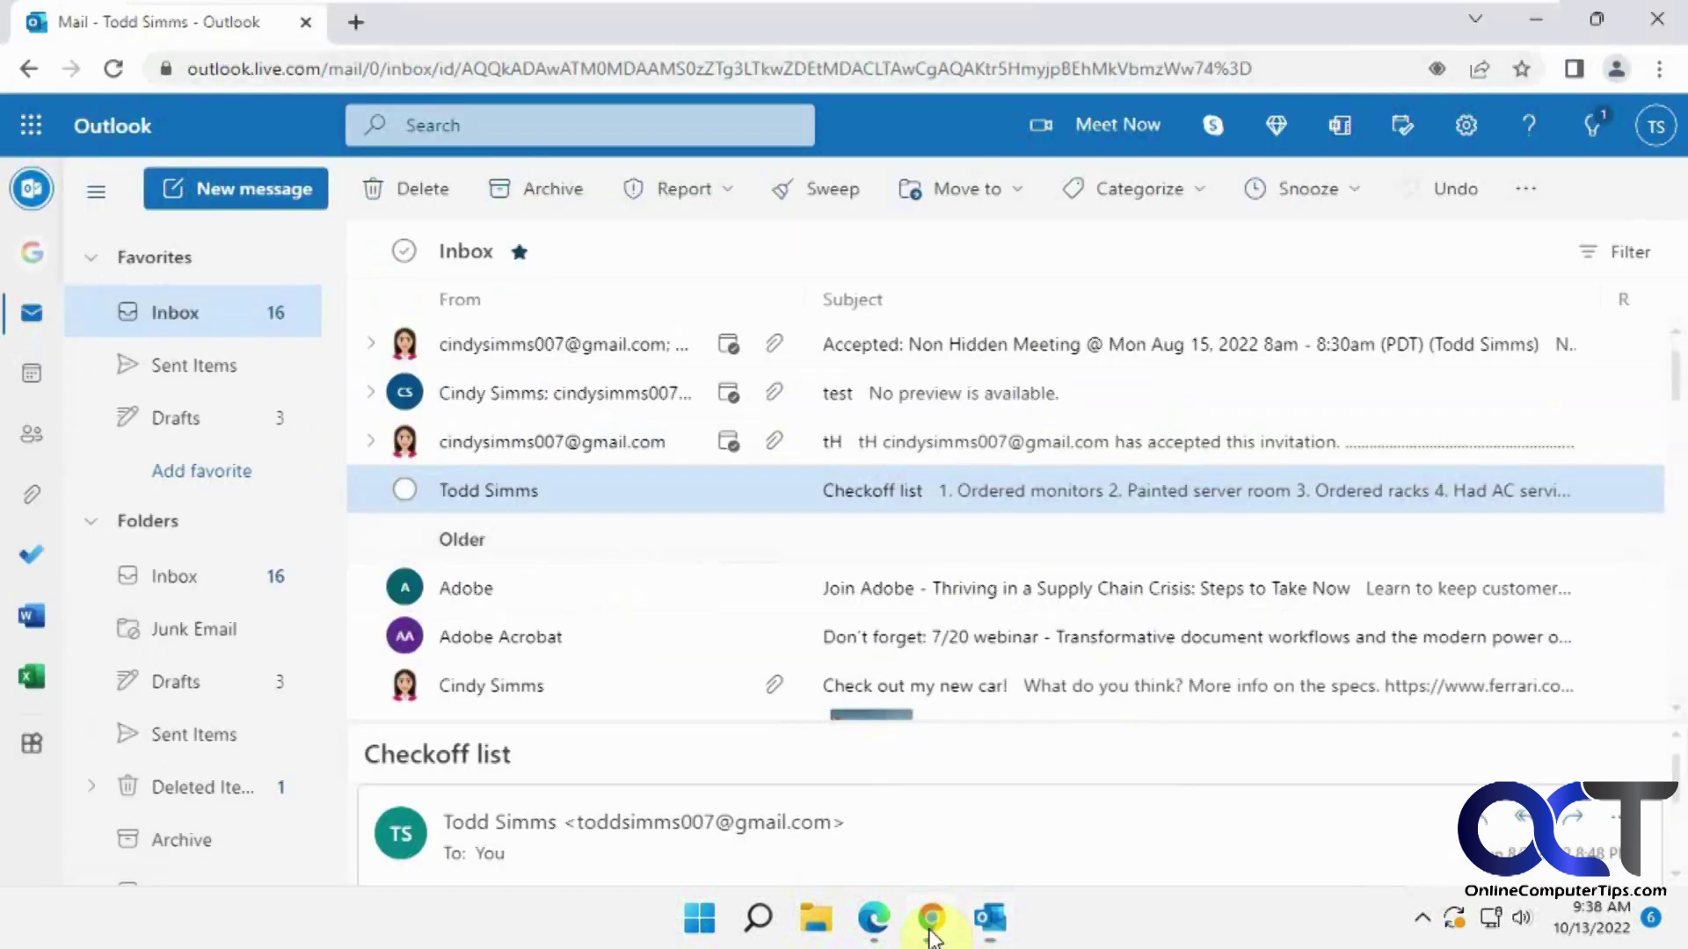
click(982, 939)
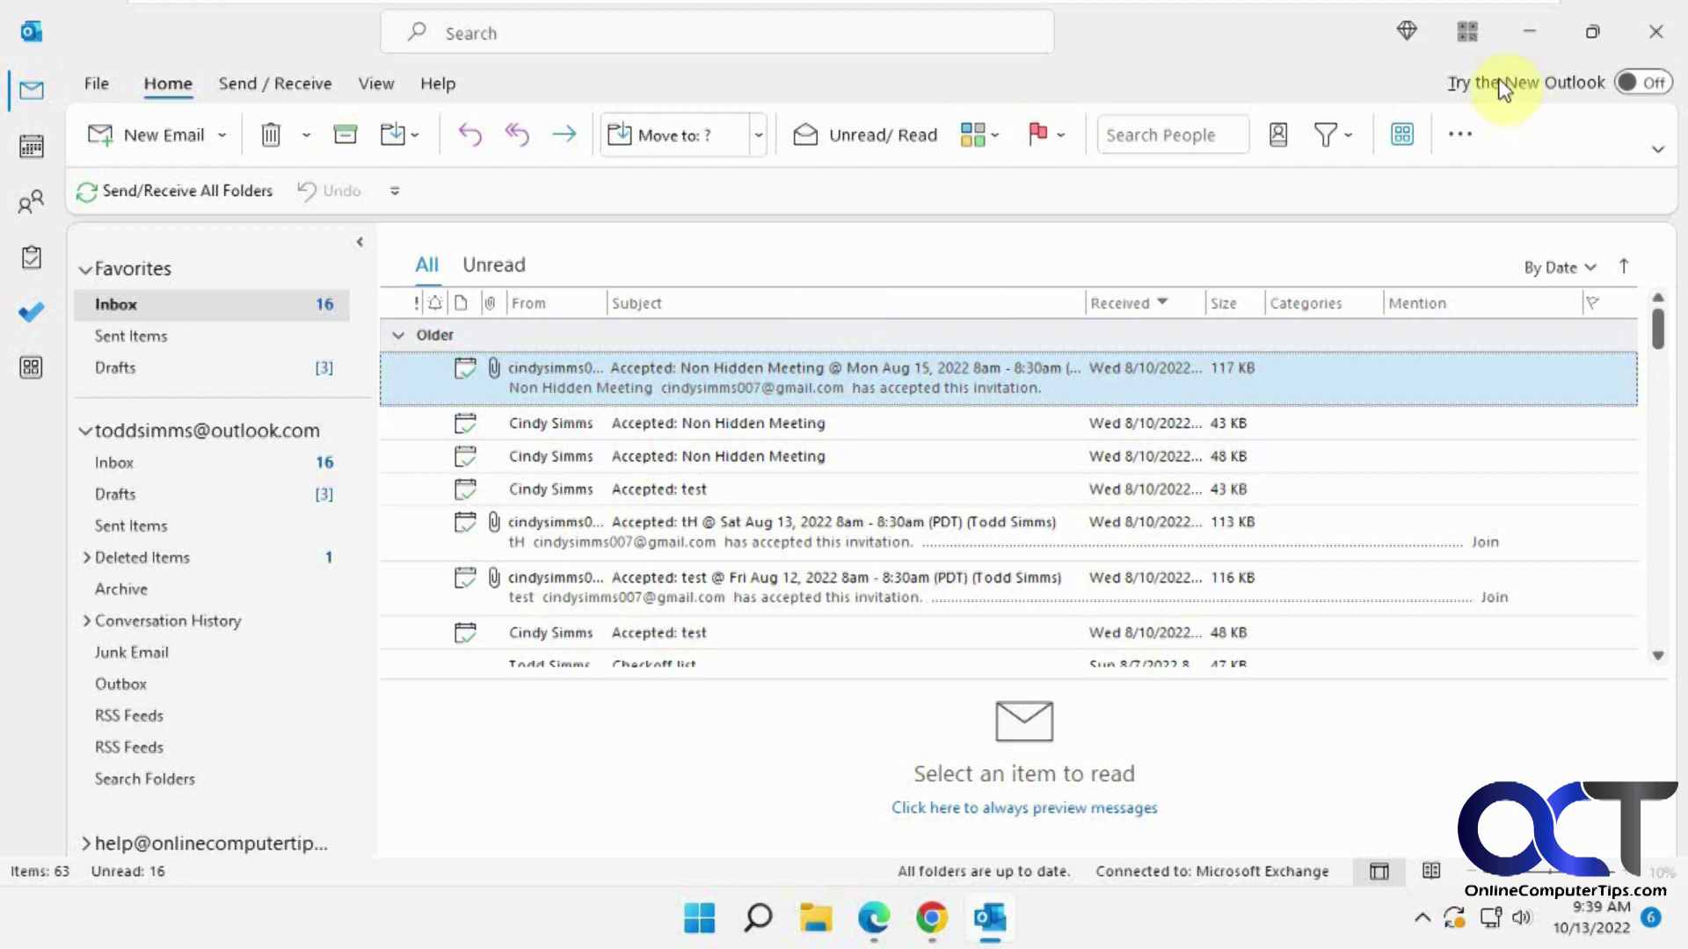
Turn on Try the New Outlook, confirm Switch, then browse the View and Home tabs.
click(1645, 85)
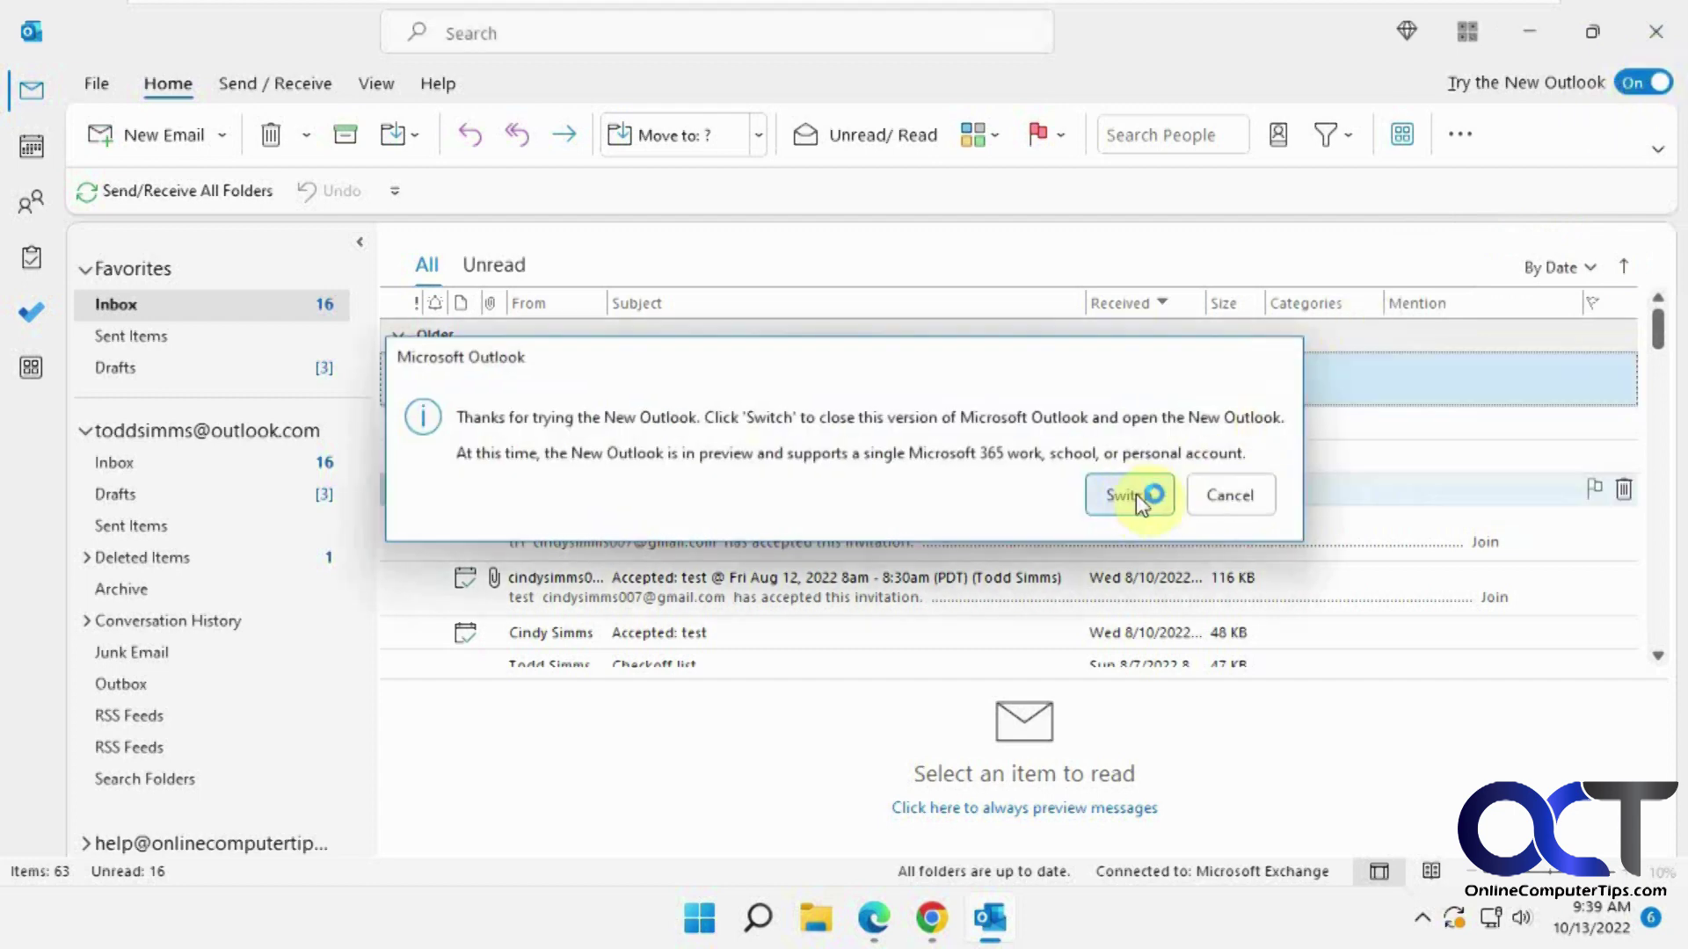
click(1133, 495)
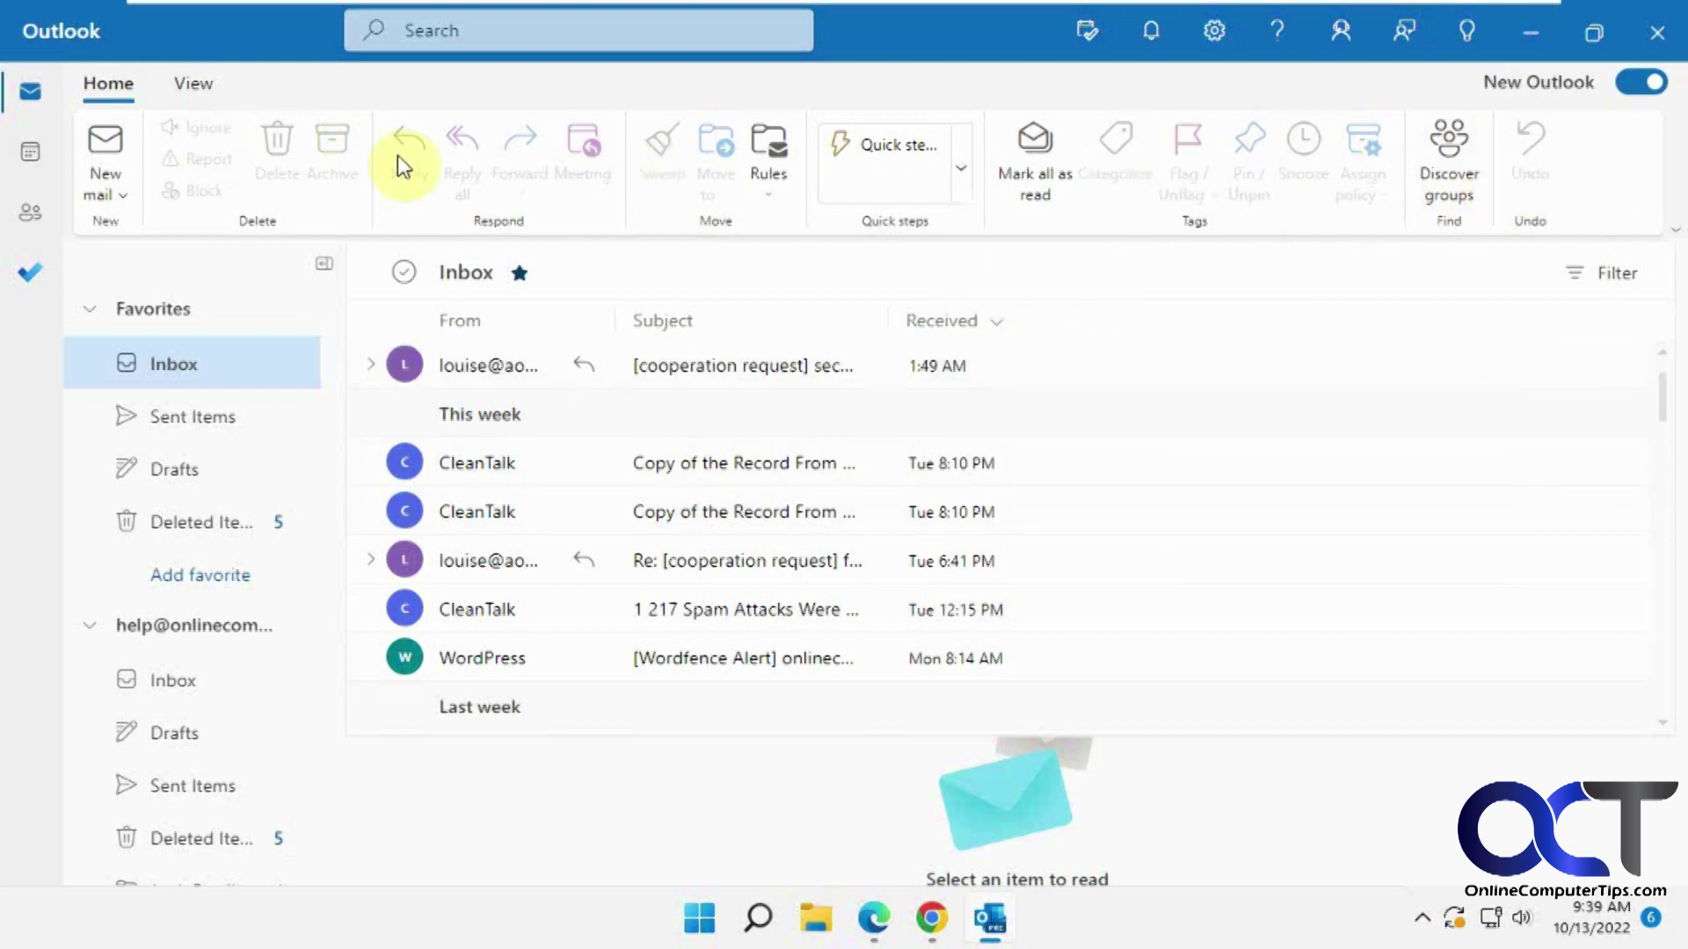
click(201, 85)
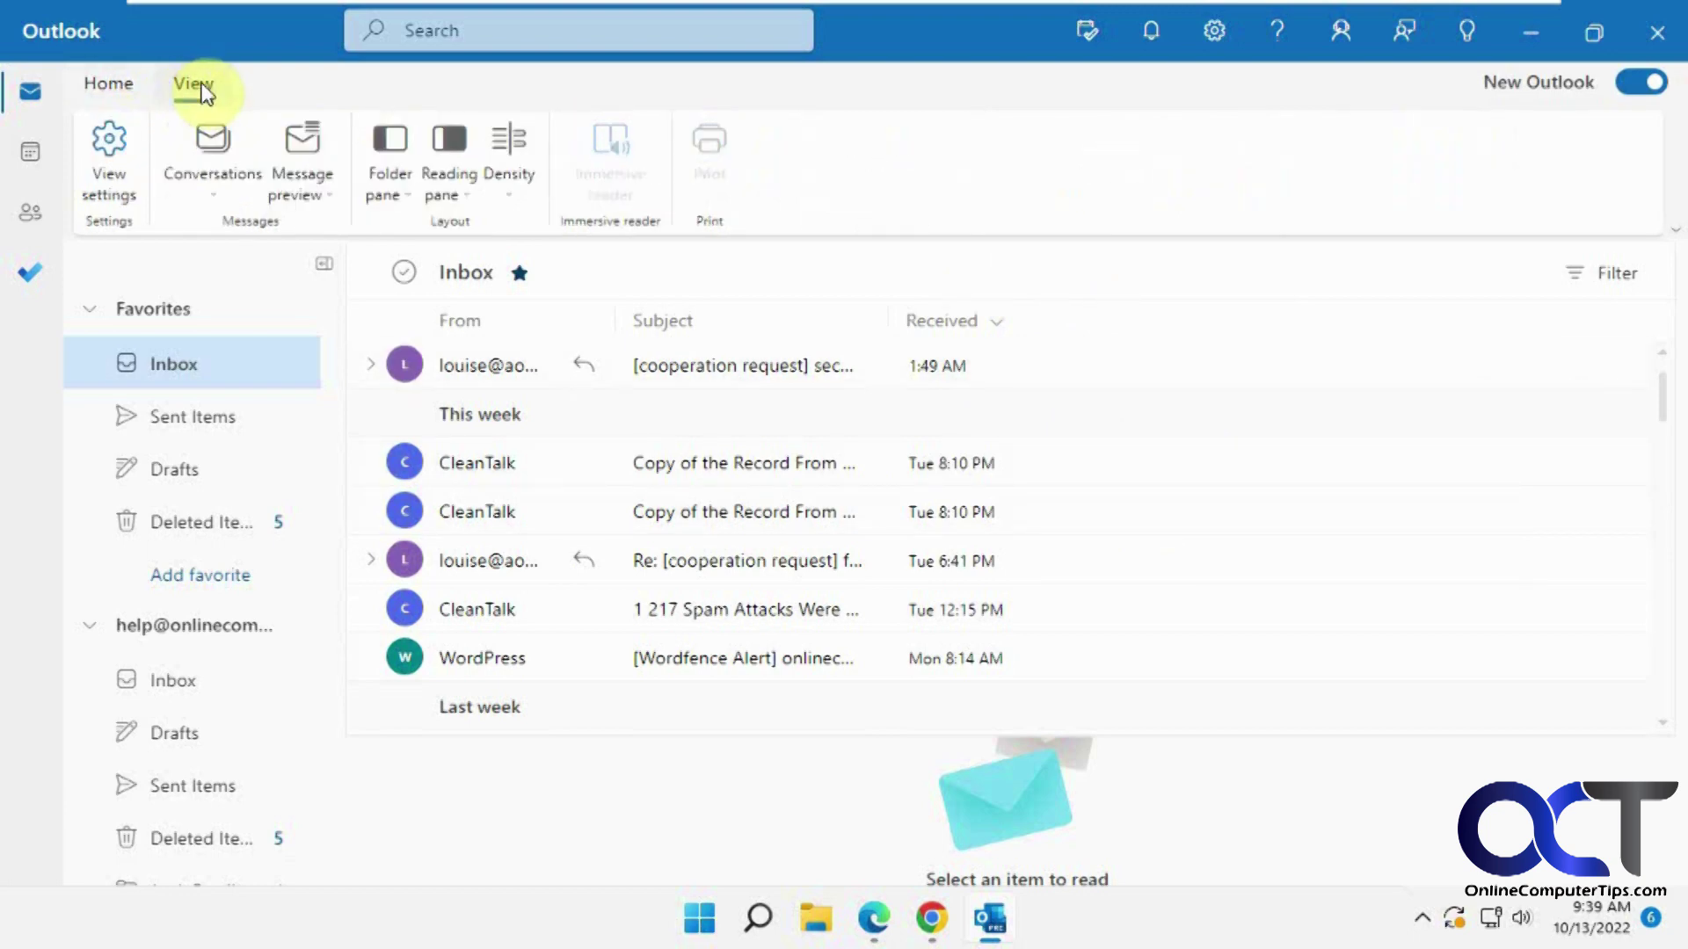
click(109, 87)
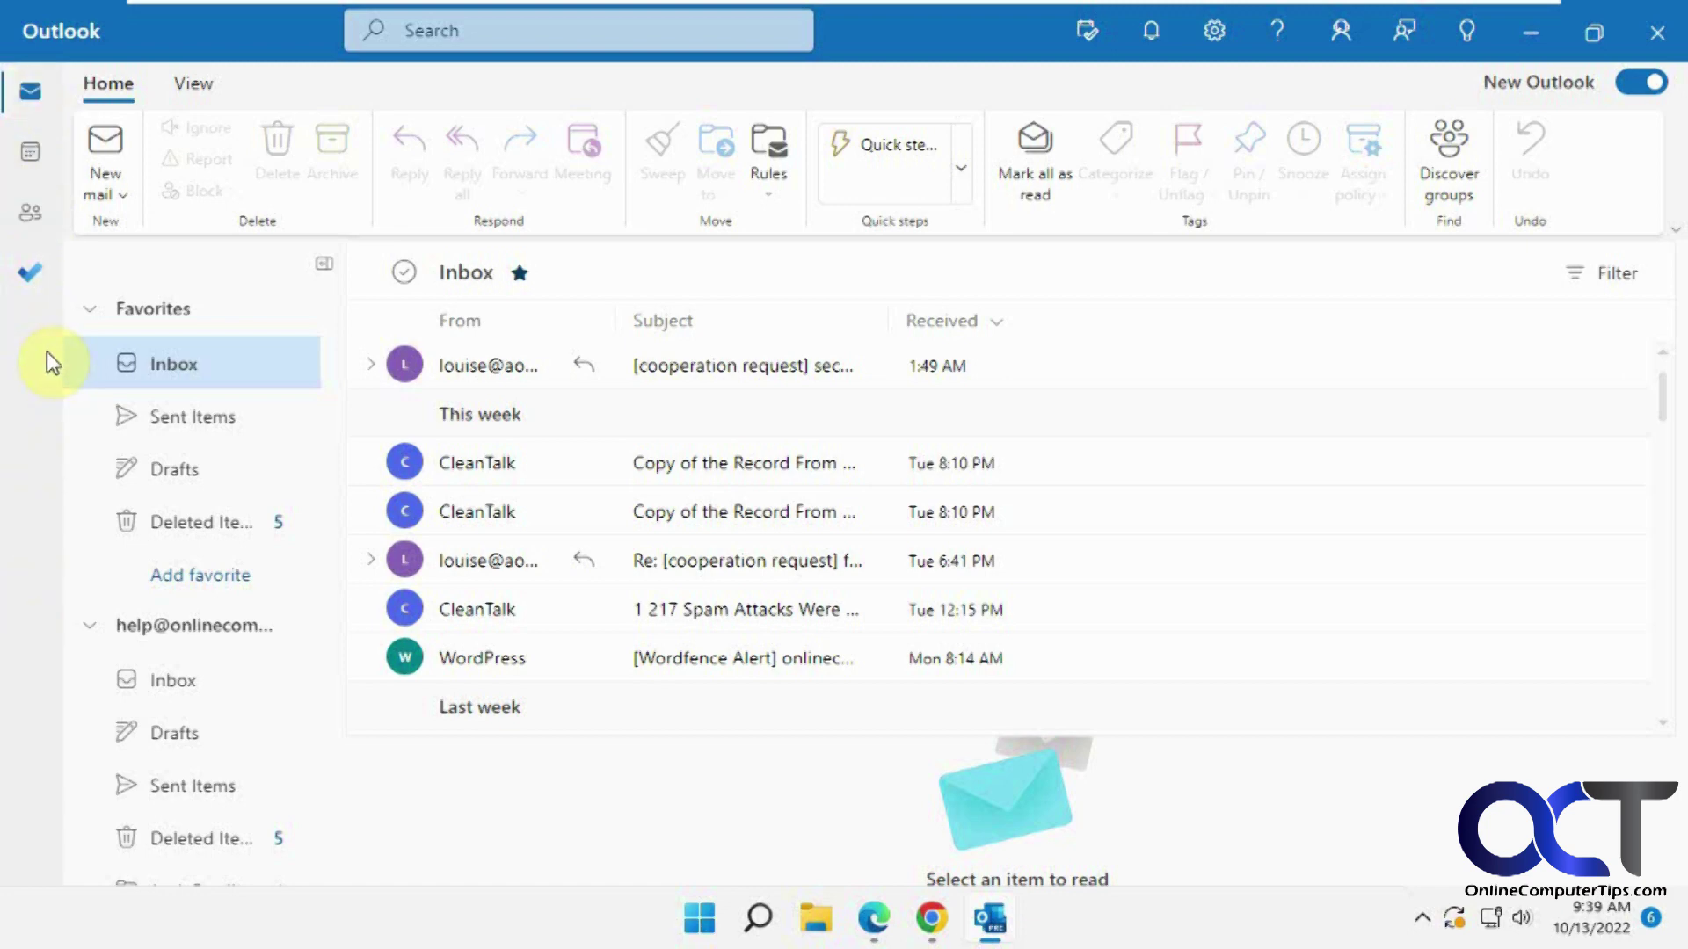
click(194, 85)
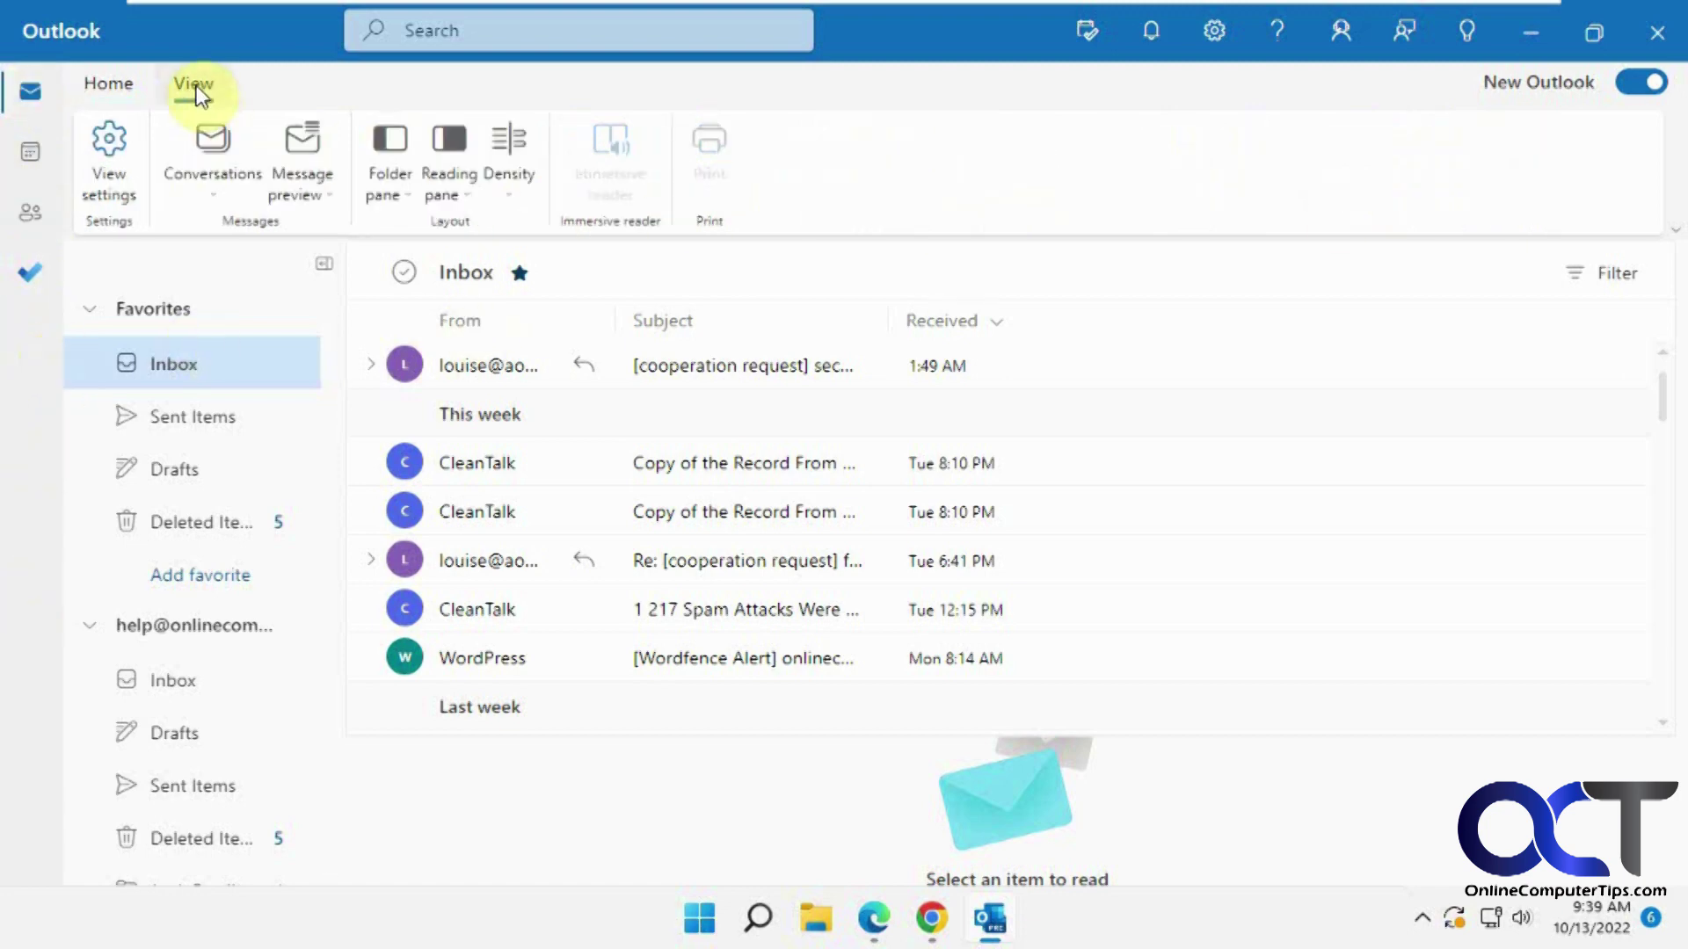
click(869, 921)
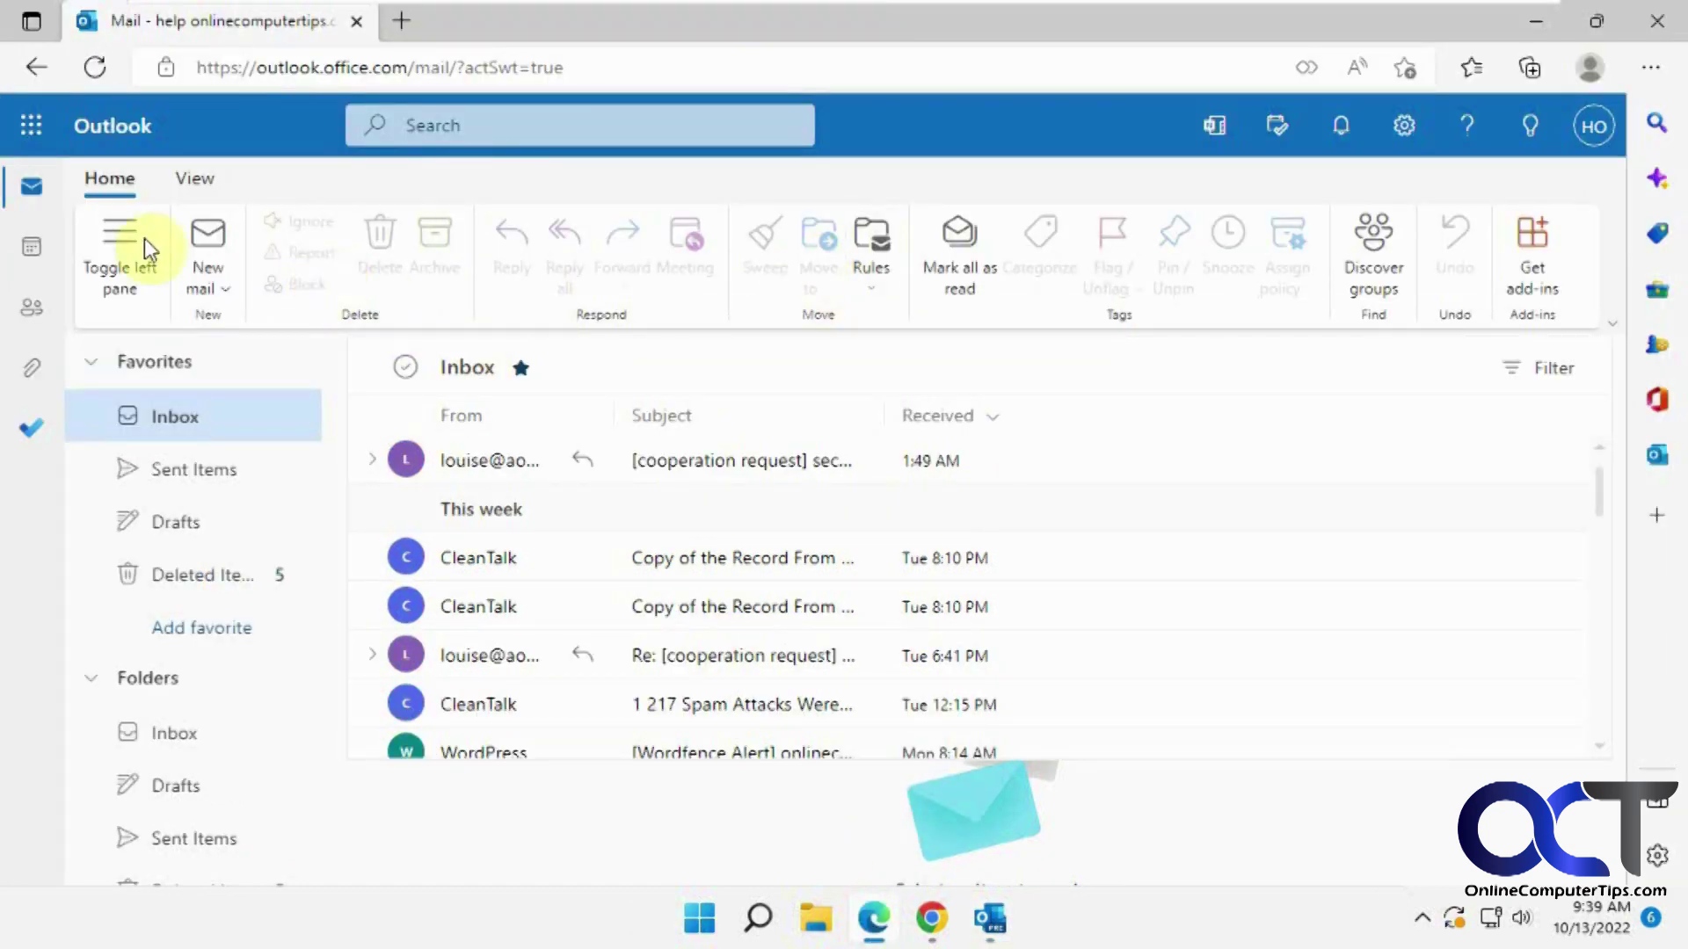
click(1006, 925)
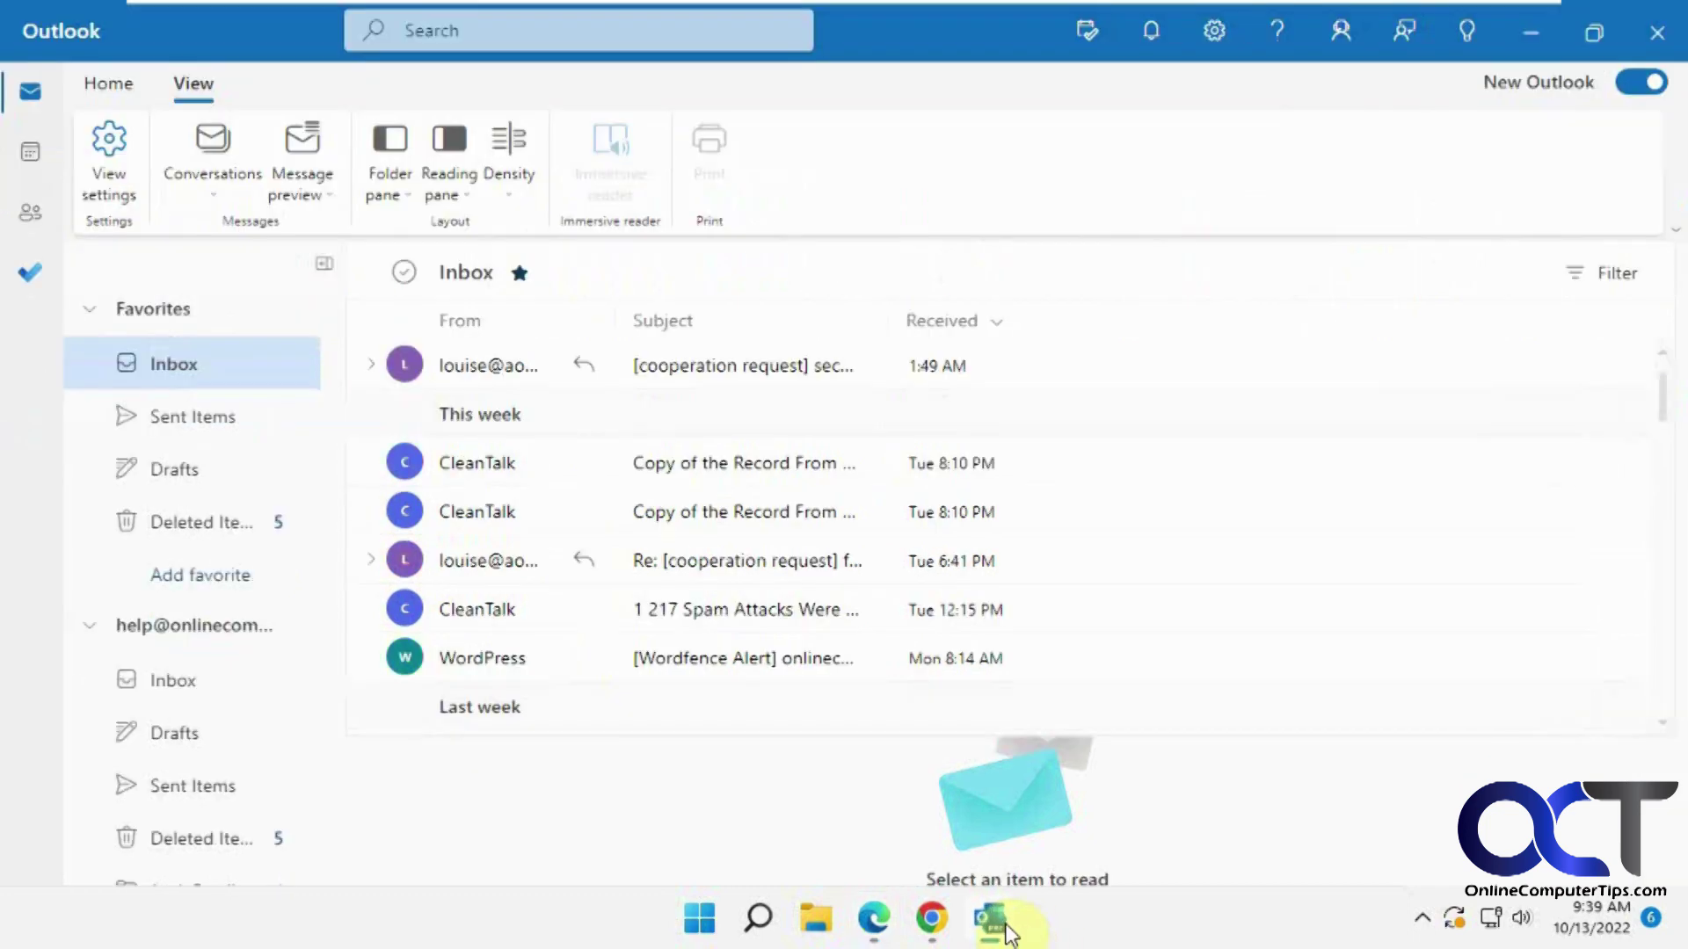
click(108, 81)
click(873, 919)
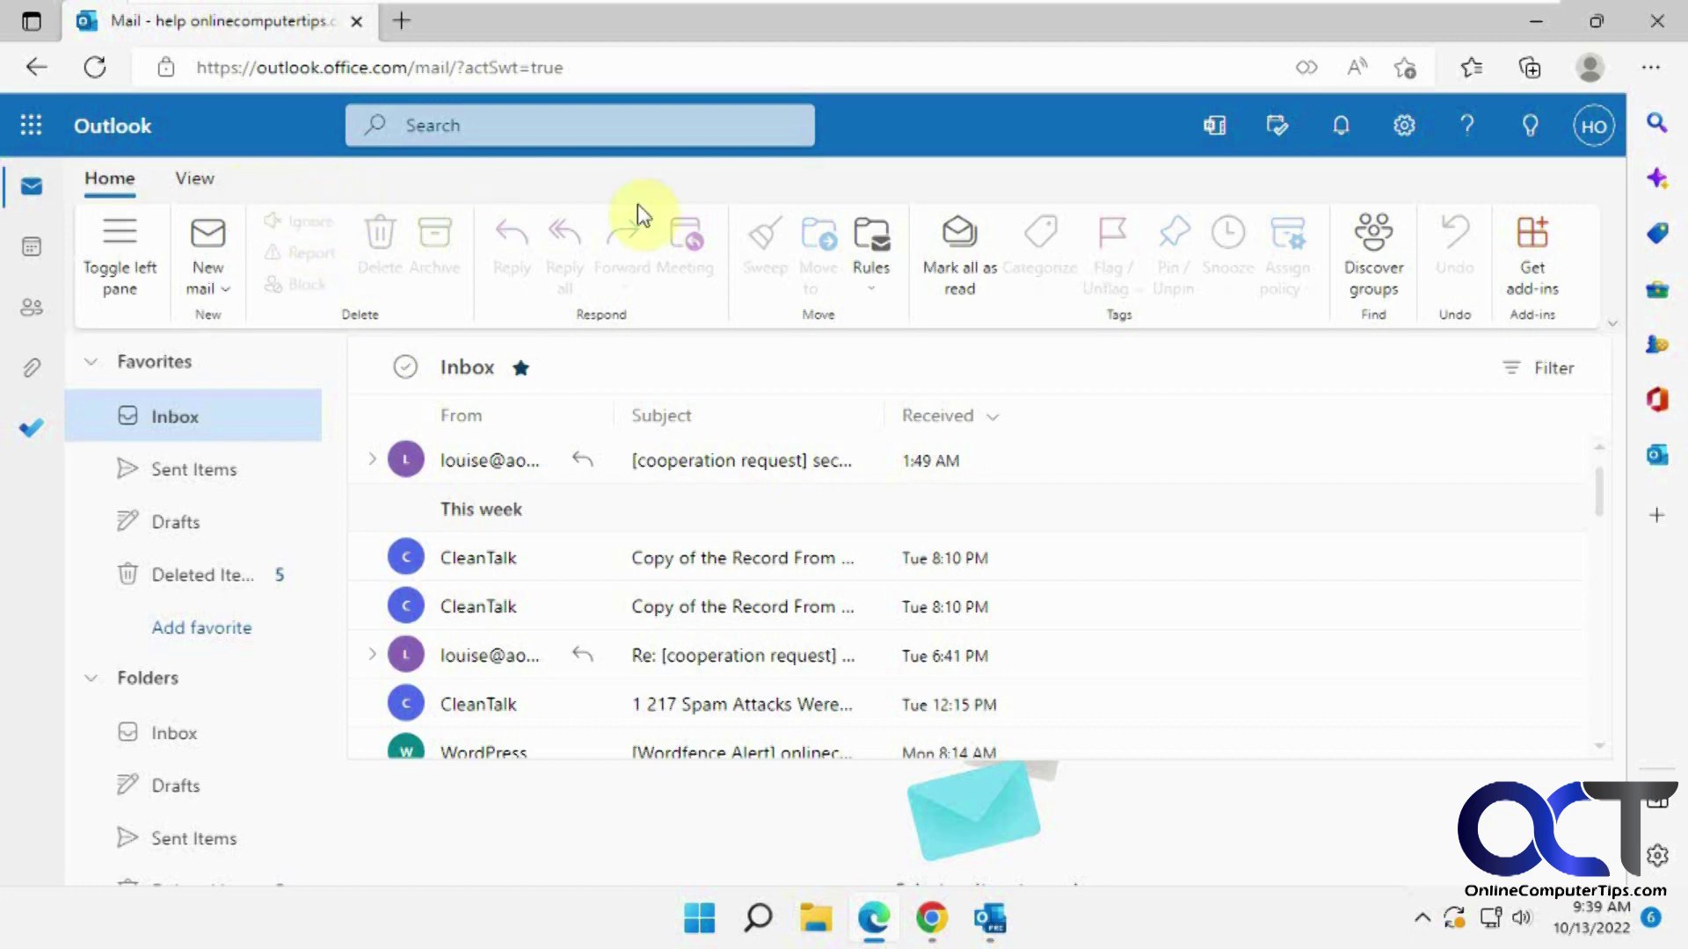
click(202, 186)
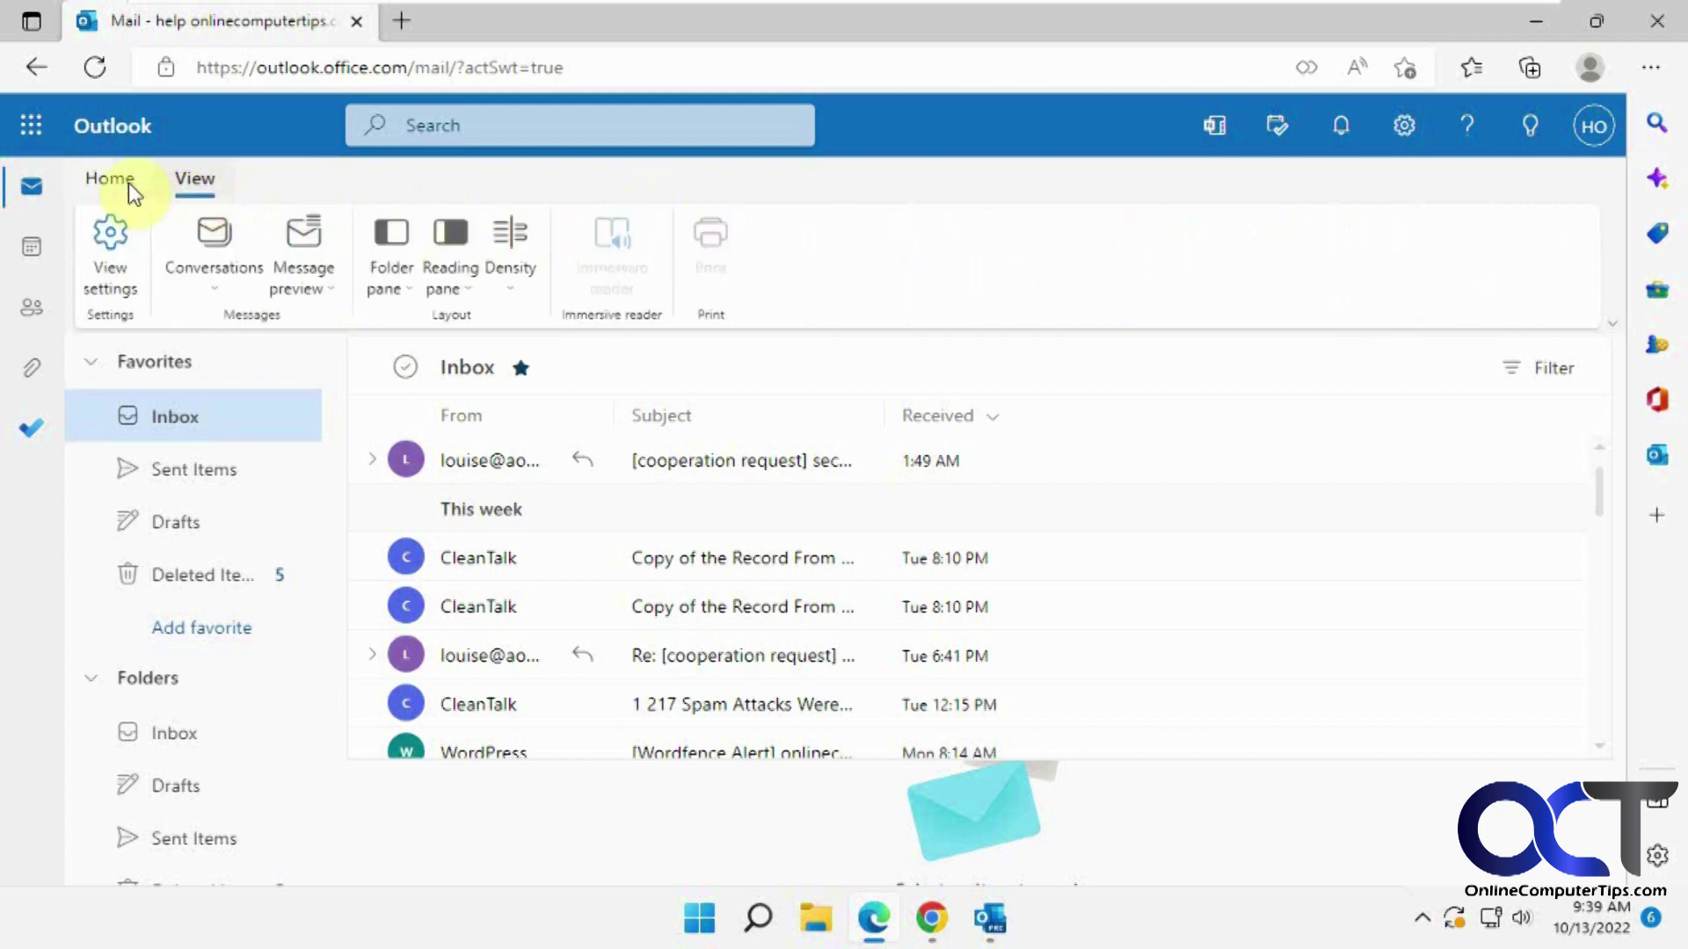
click(113, 179)
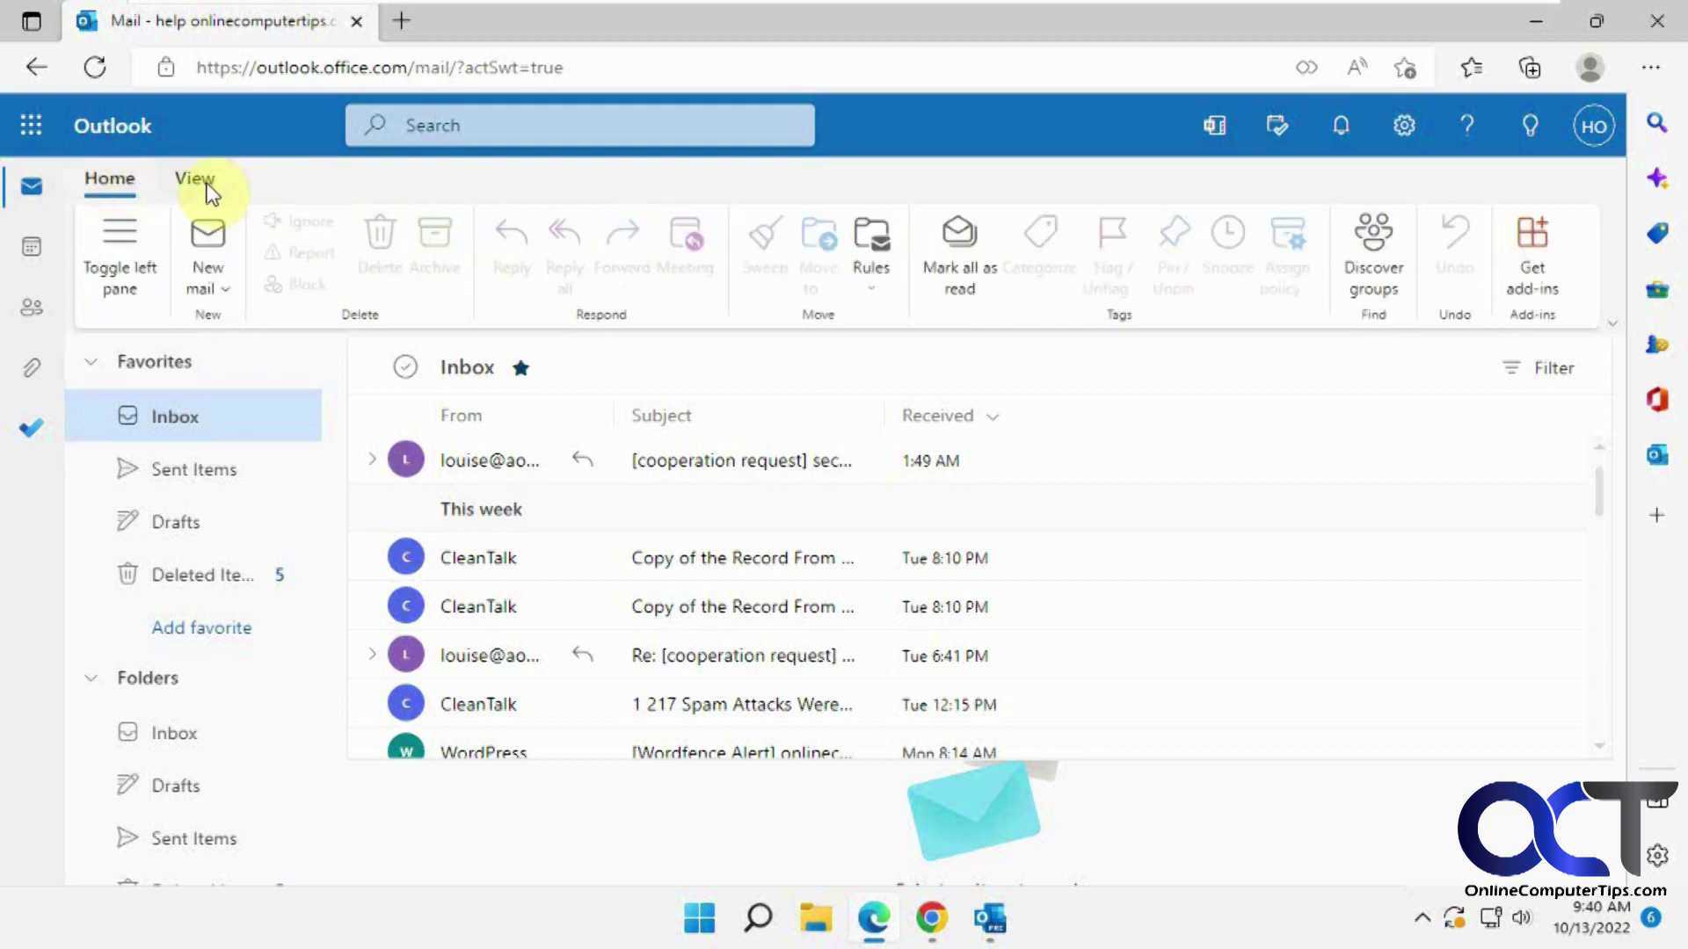
click(994, 922)
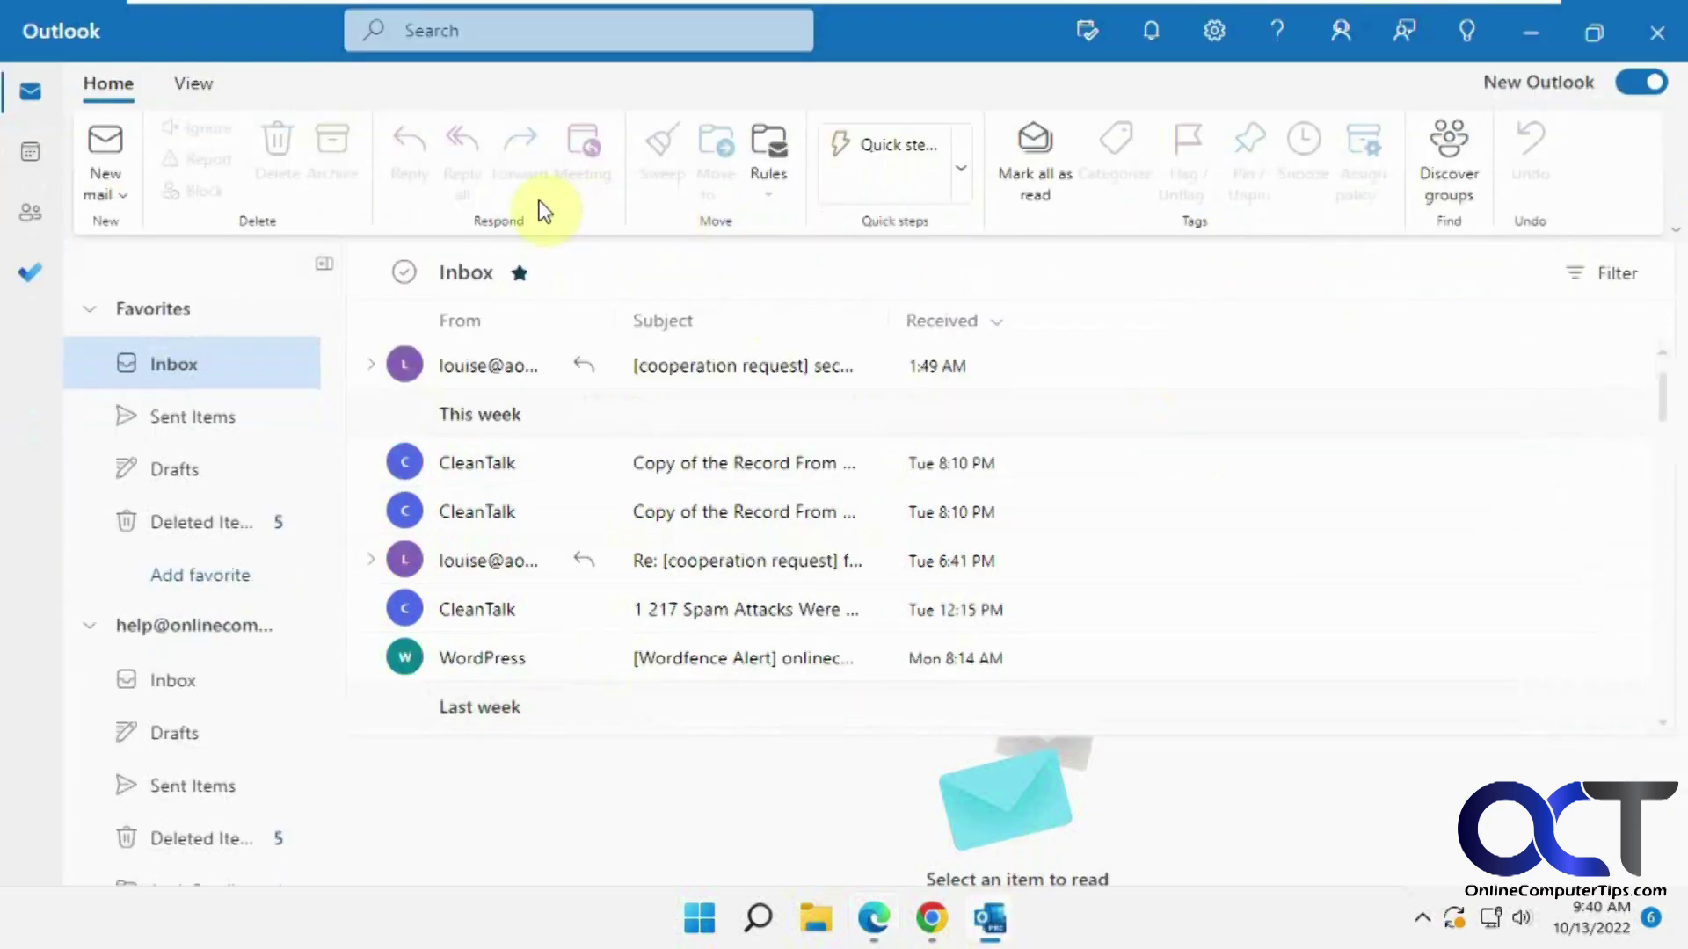
Open the CleanTalk anti-spam log message and inspect the New mail, Move to and Quick steps dropdowns.
click(489, 473)
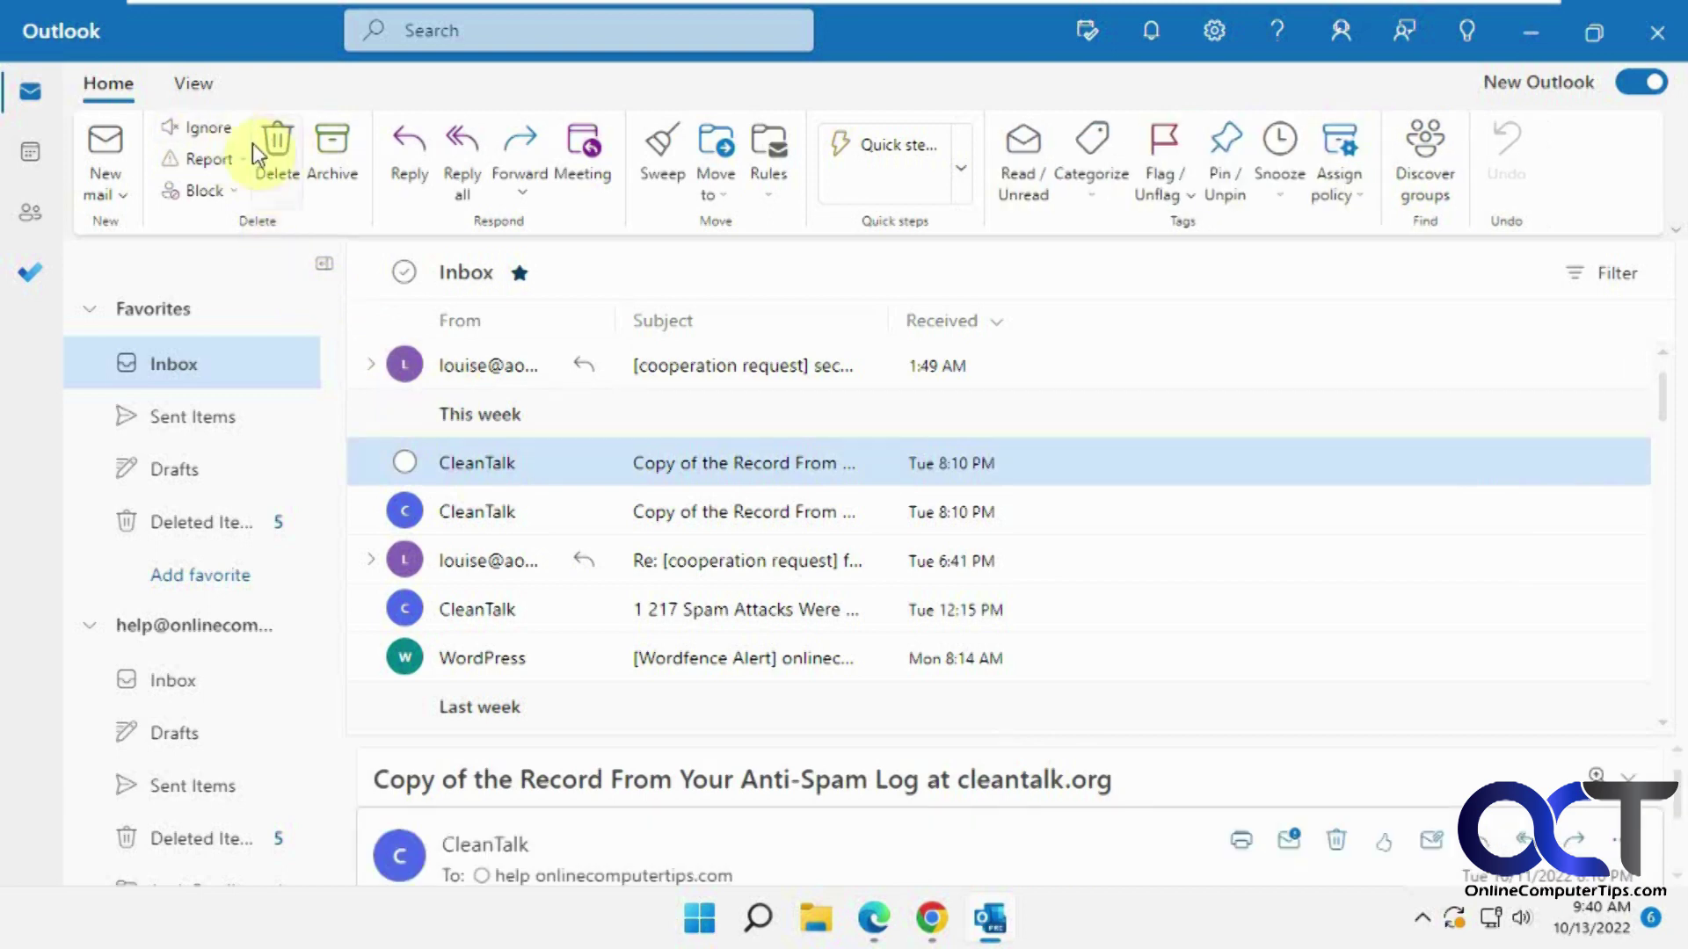
click(116, 195)
click(116, 195)
click(721, 197)
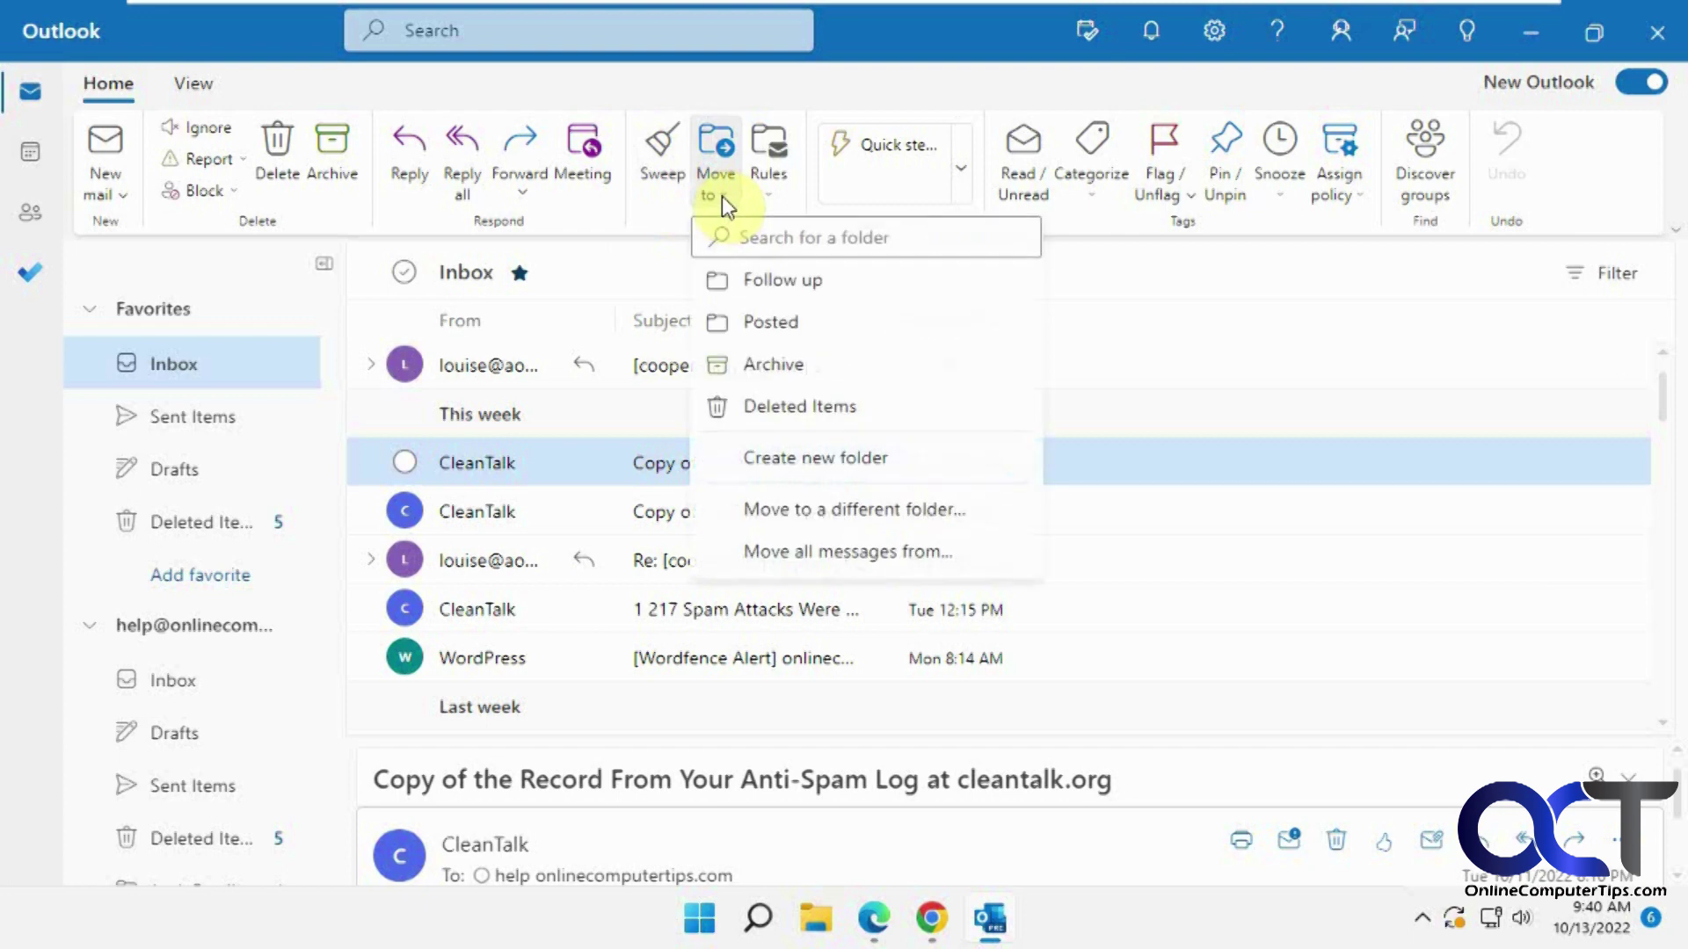
click(737, 197)
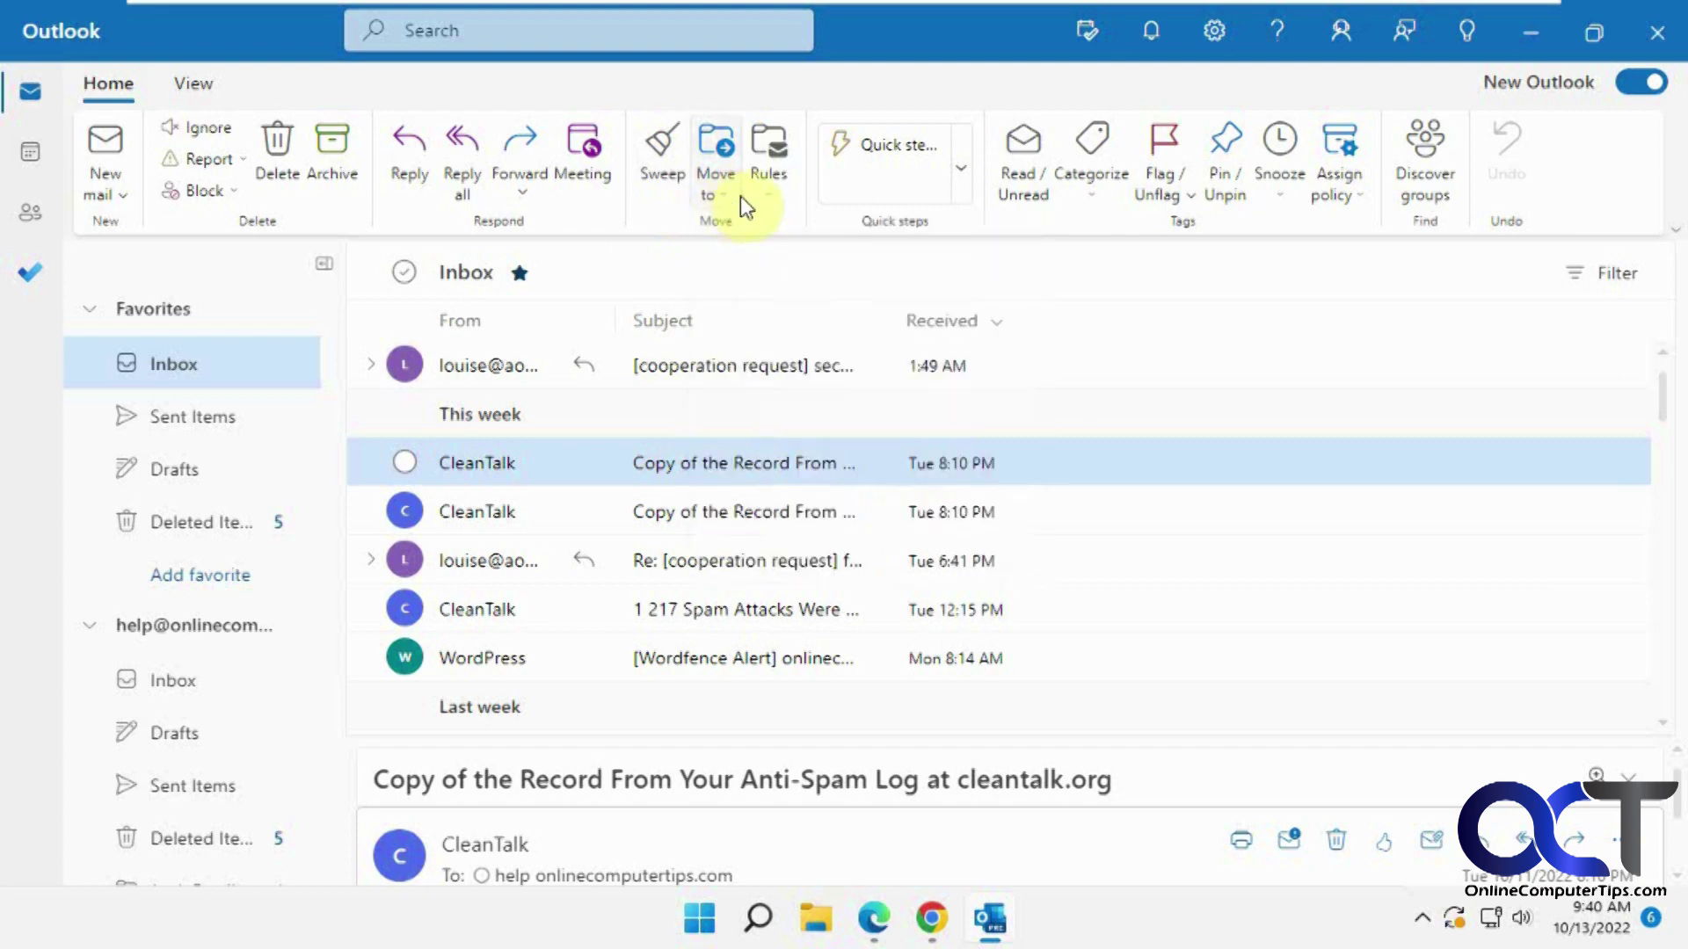
click(962, 183)
click(962, 183)
Check the View tab's Conversations options, then turn off the New Outlook toggle.
click(197, 87)
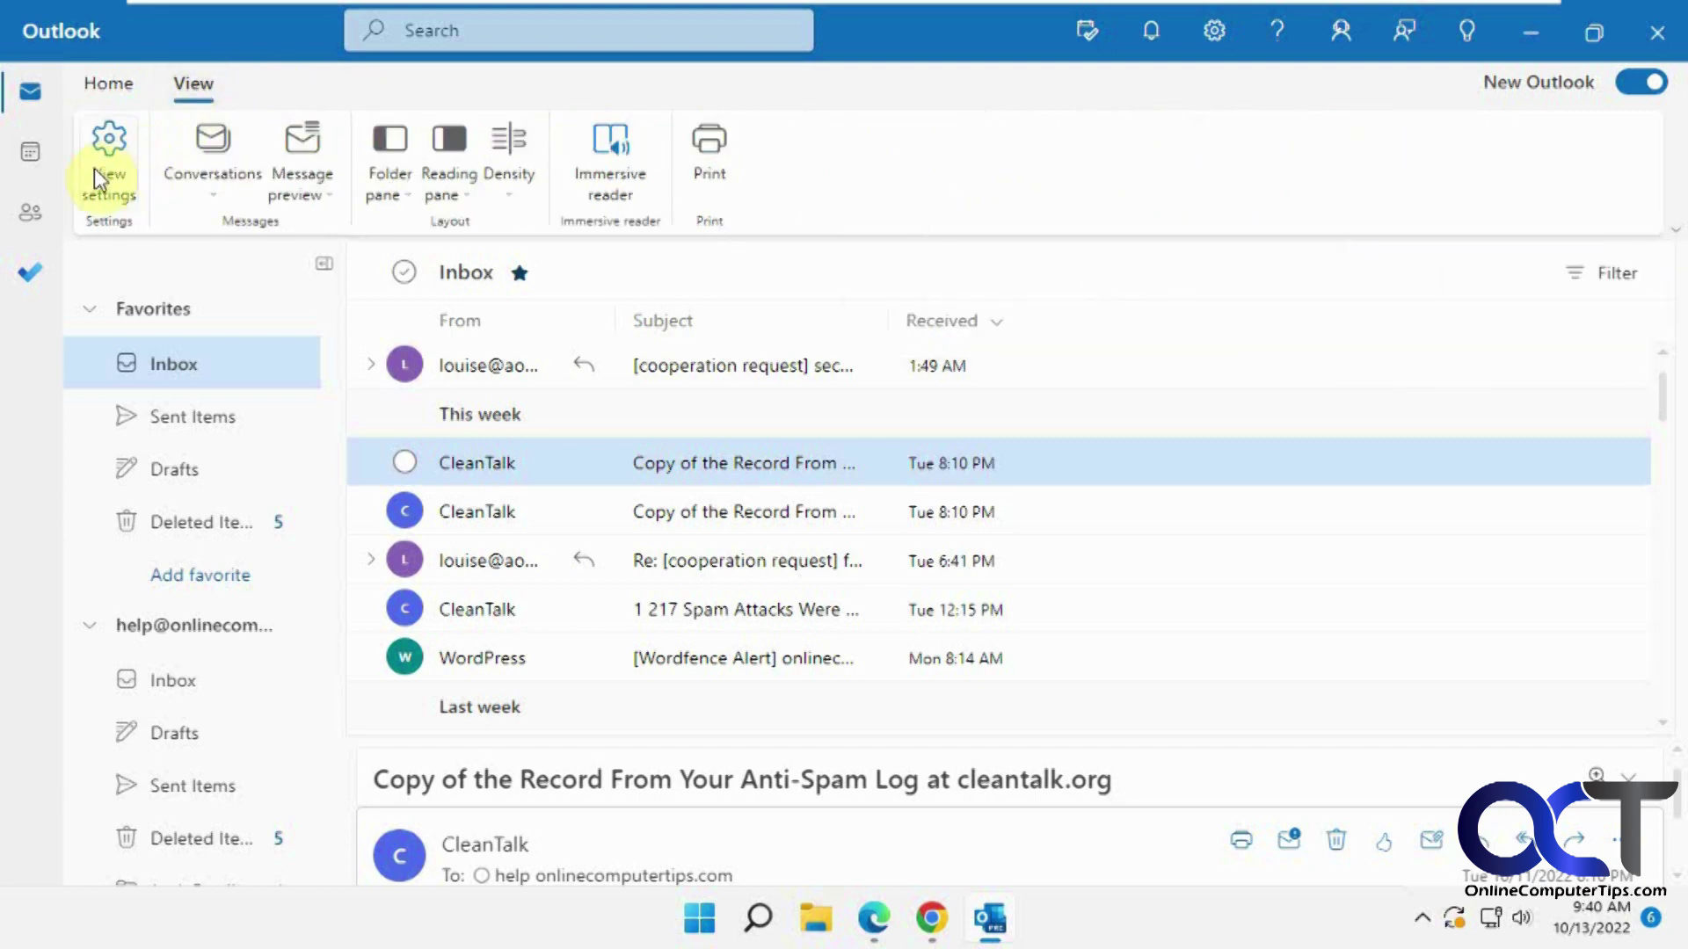
click(218, 201)
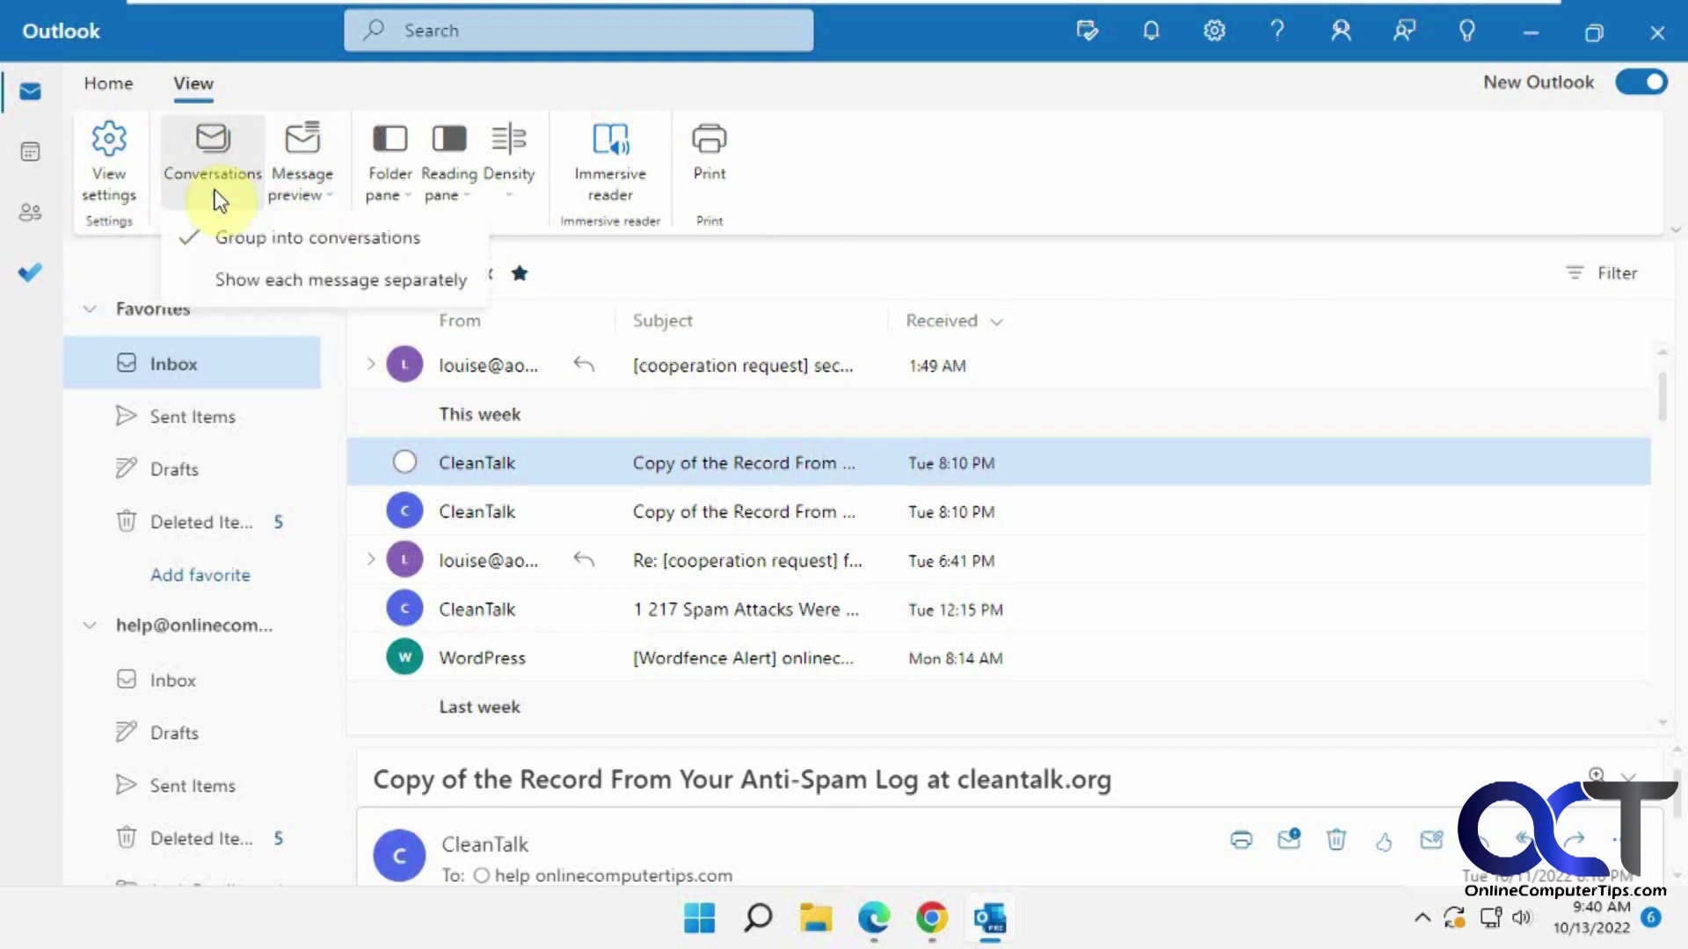
click(218, 202)
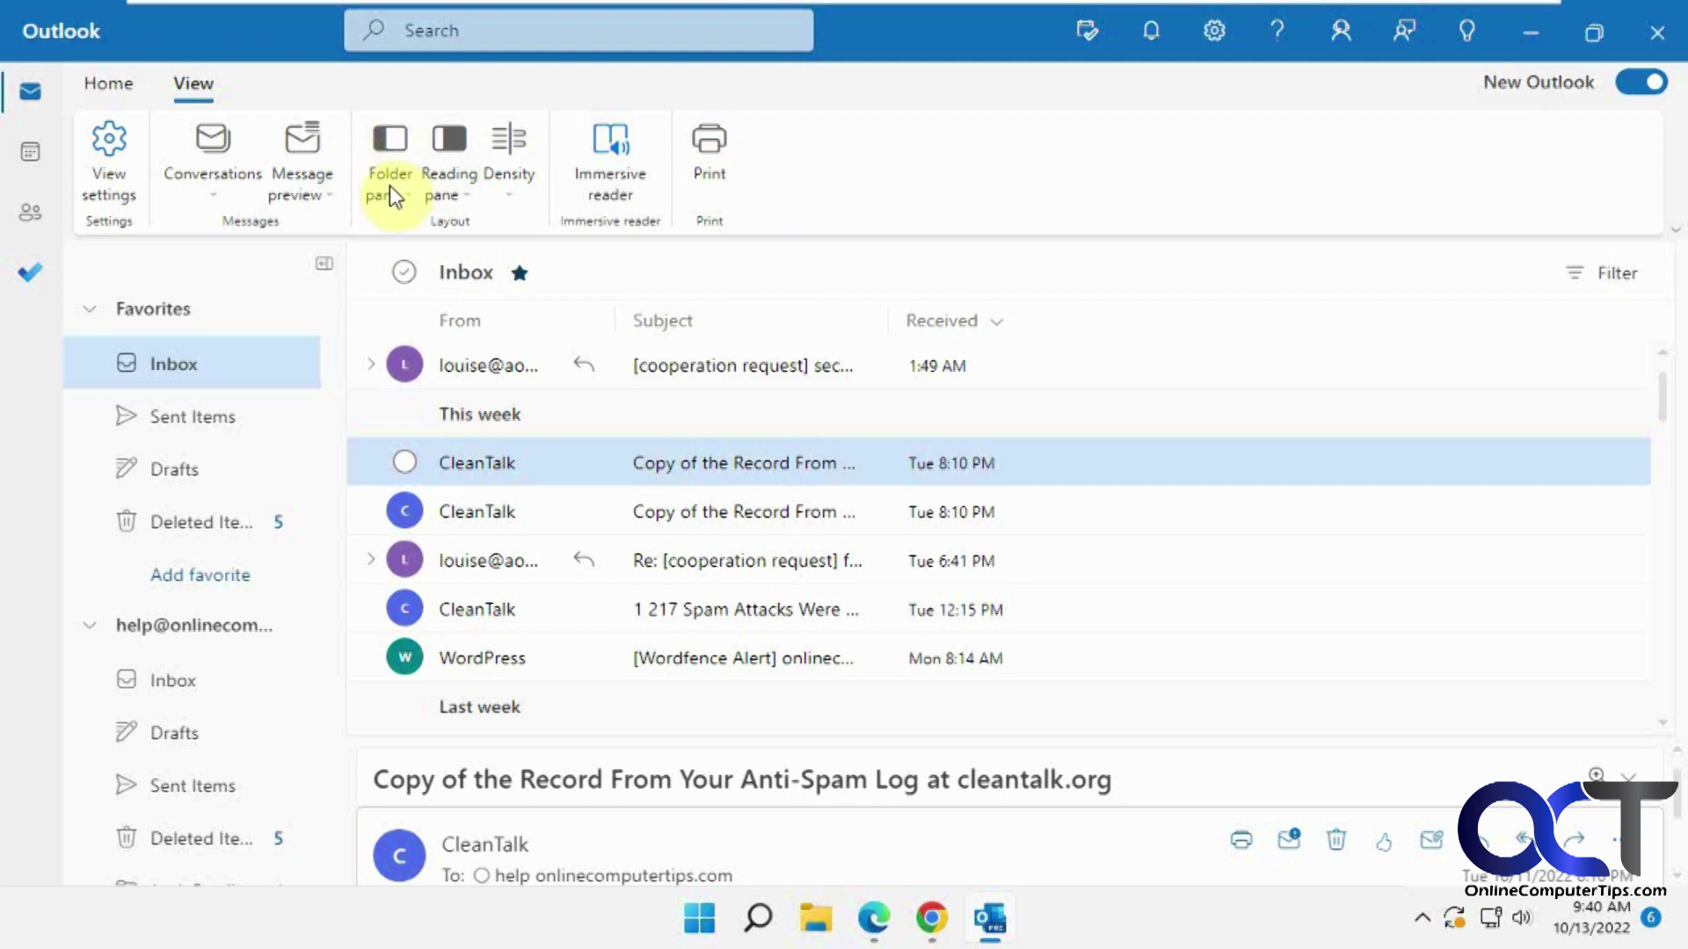
click(1631, 83)
Skip the feedback, dismiss the add-ins tip, and restore the Classic Ribbon.
click(1030, 730)
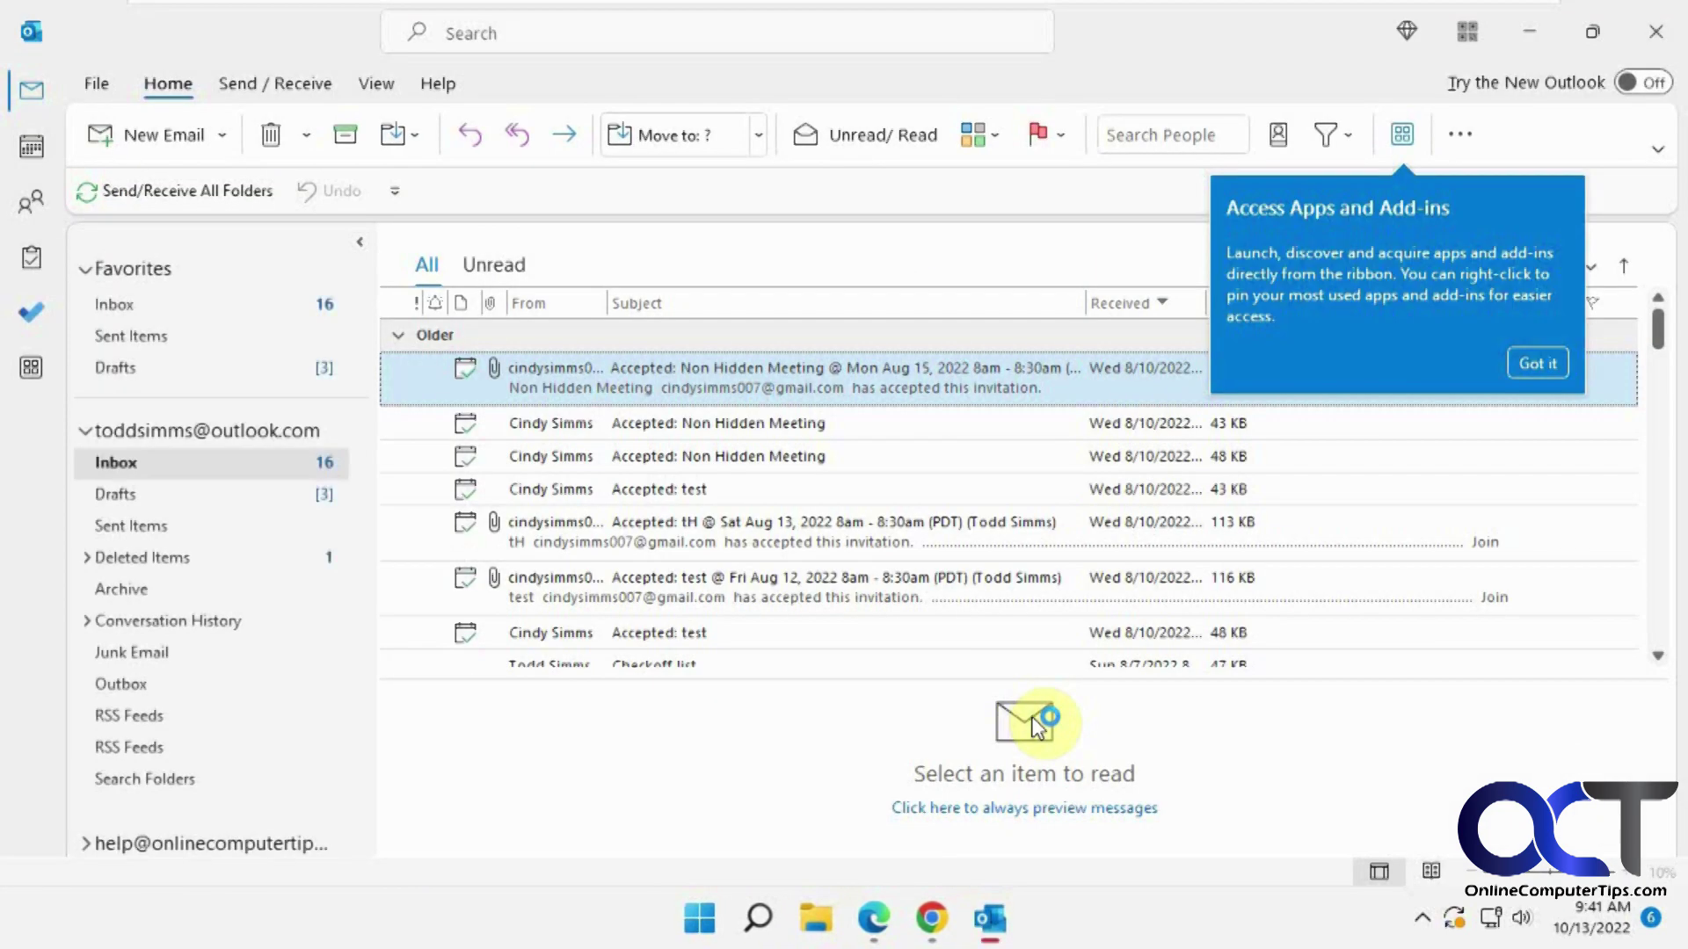
click(1552, 365)
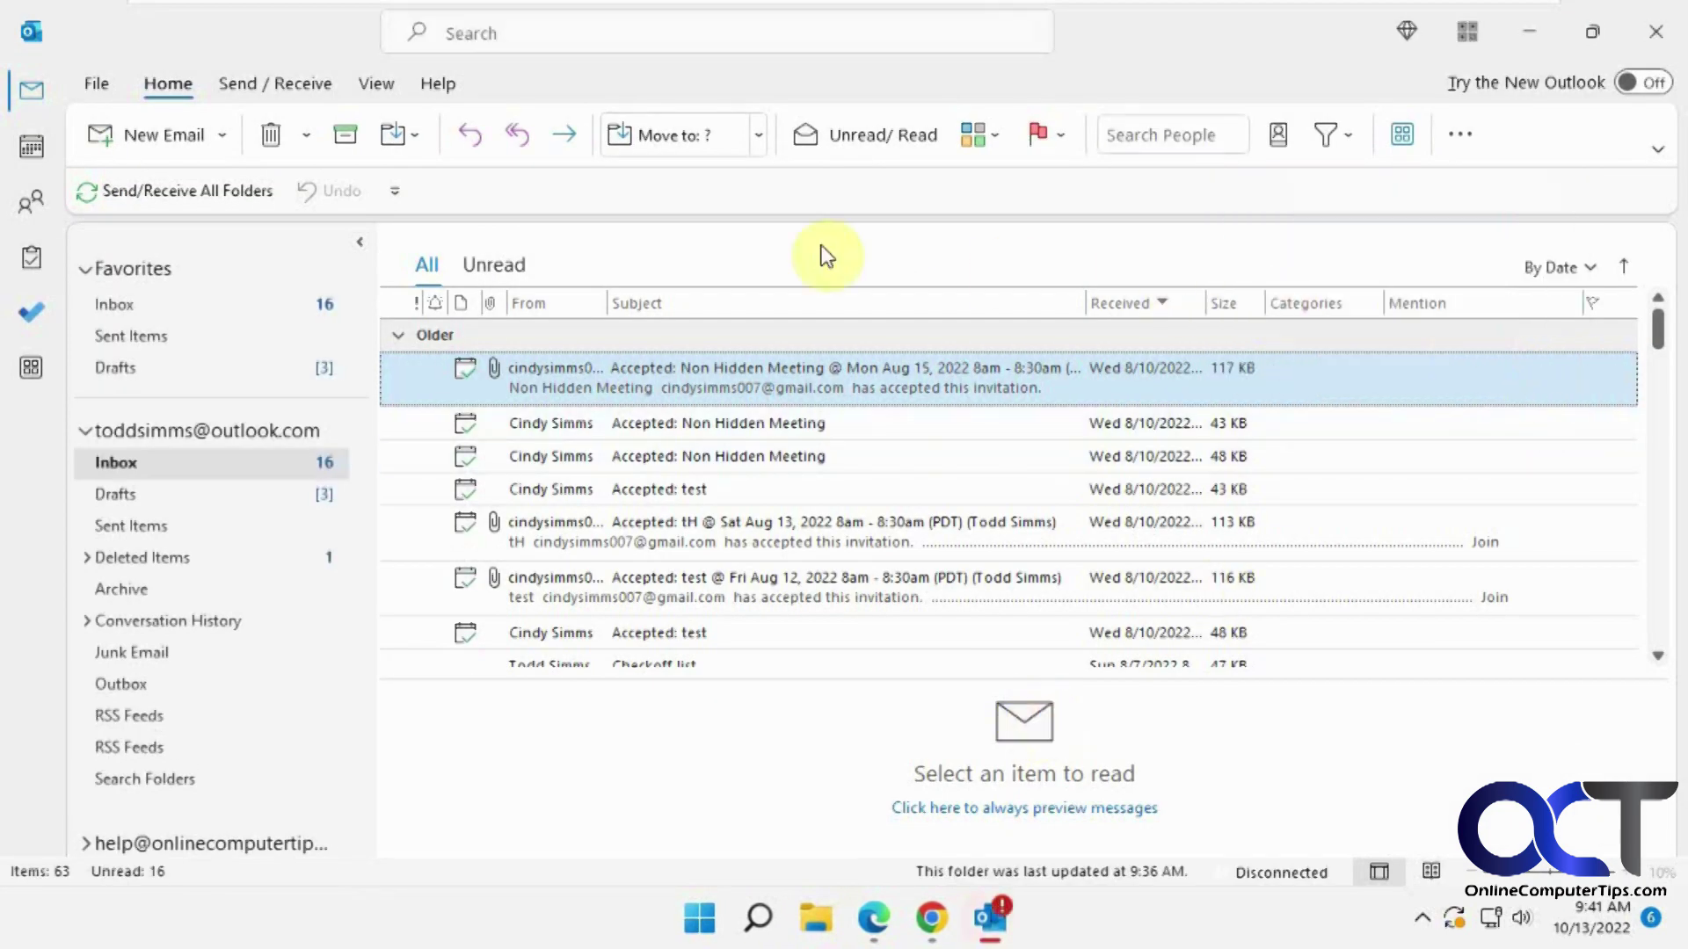
click(1658, 150)
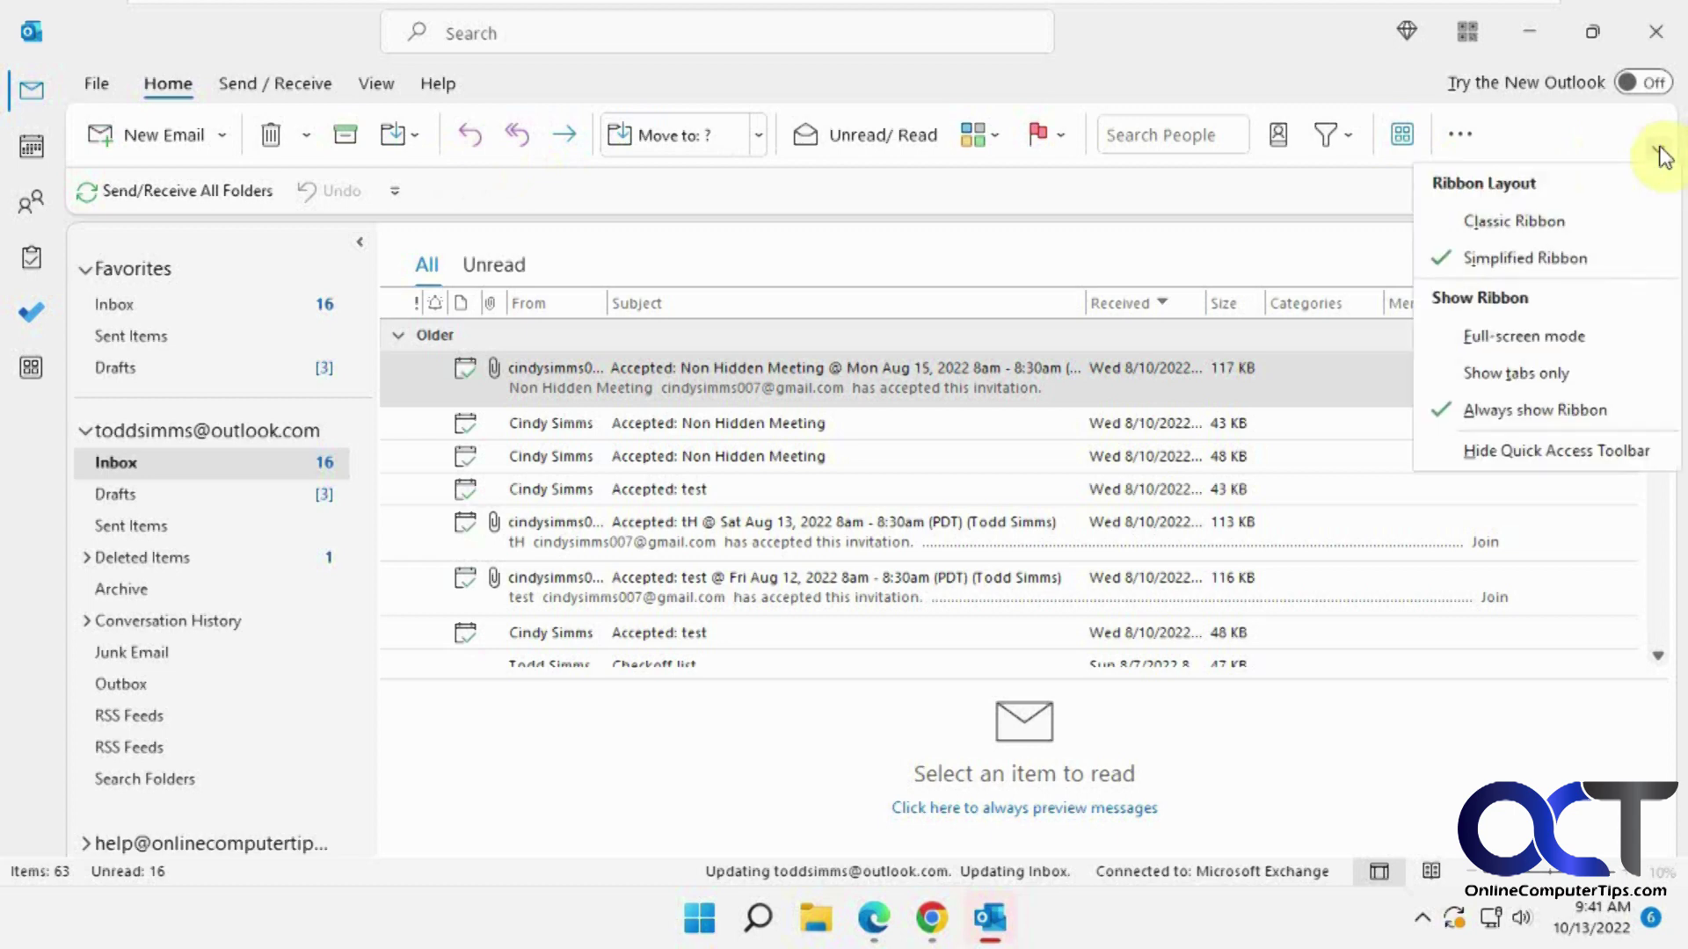
click(1539, 215)
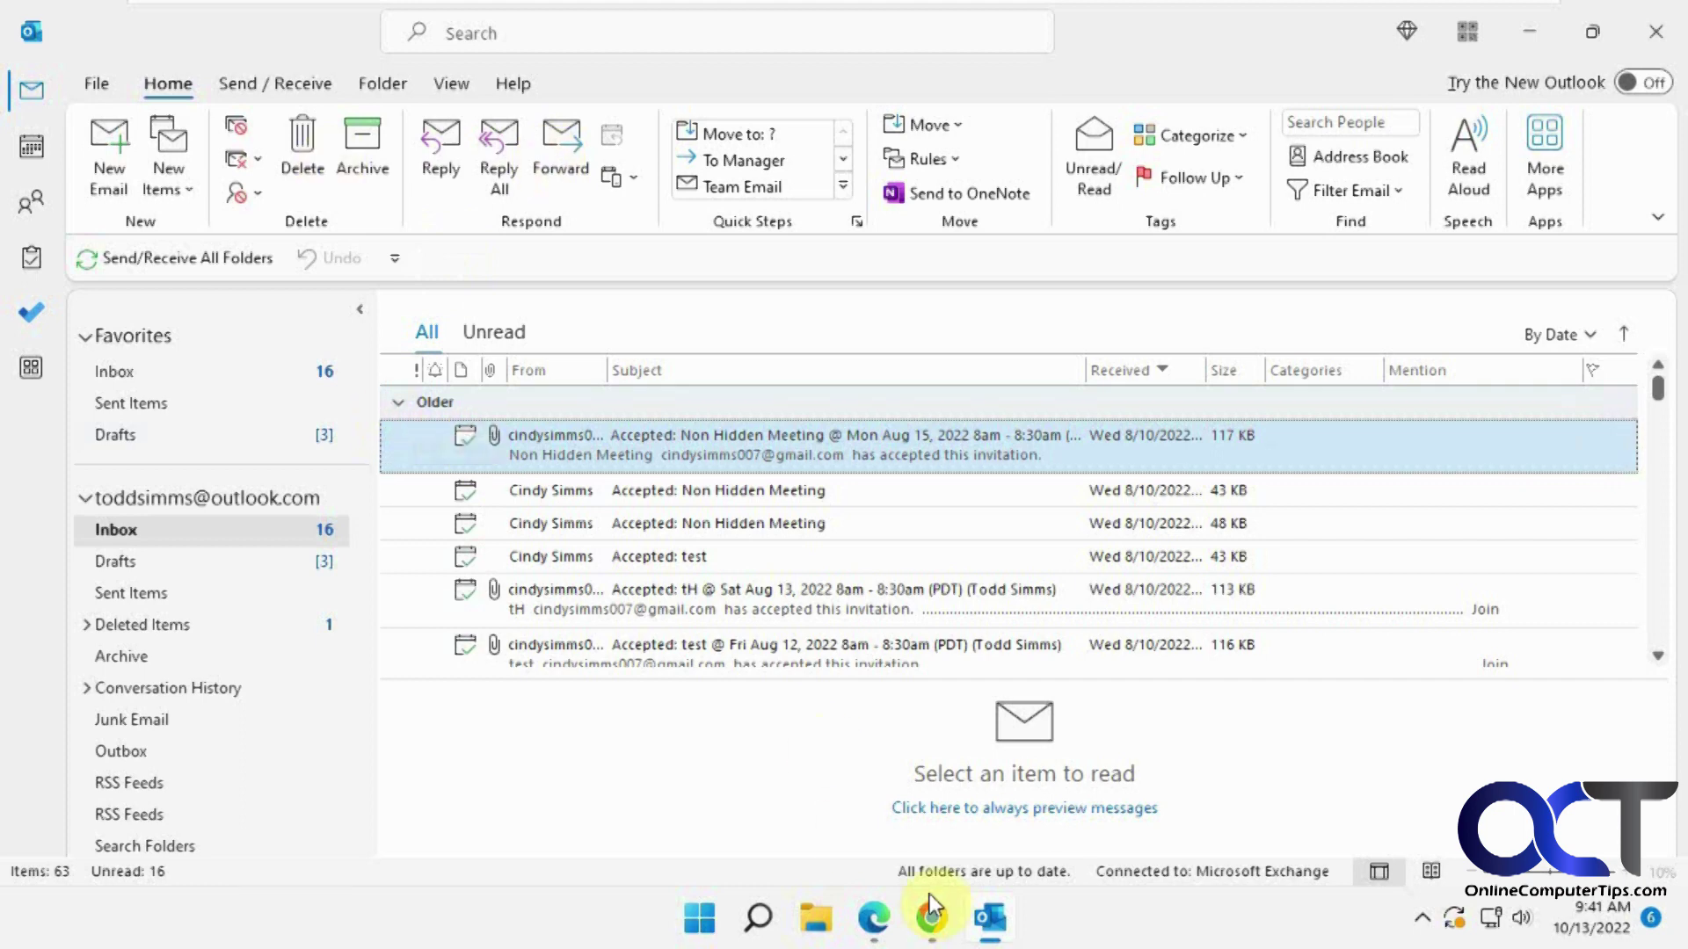
Compare with Outlook on the web, then open the File menu's Account Information page.
click(939, 922)
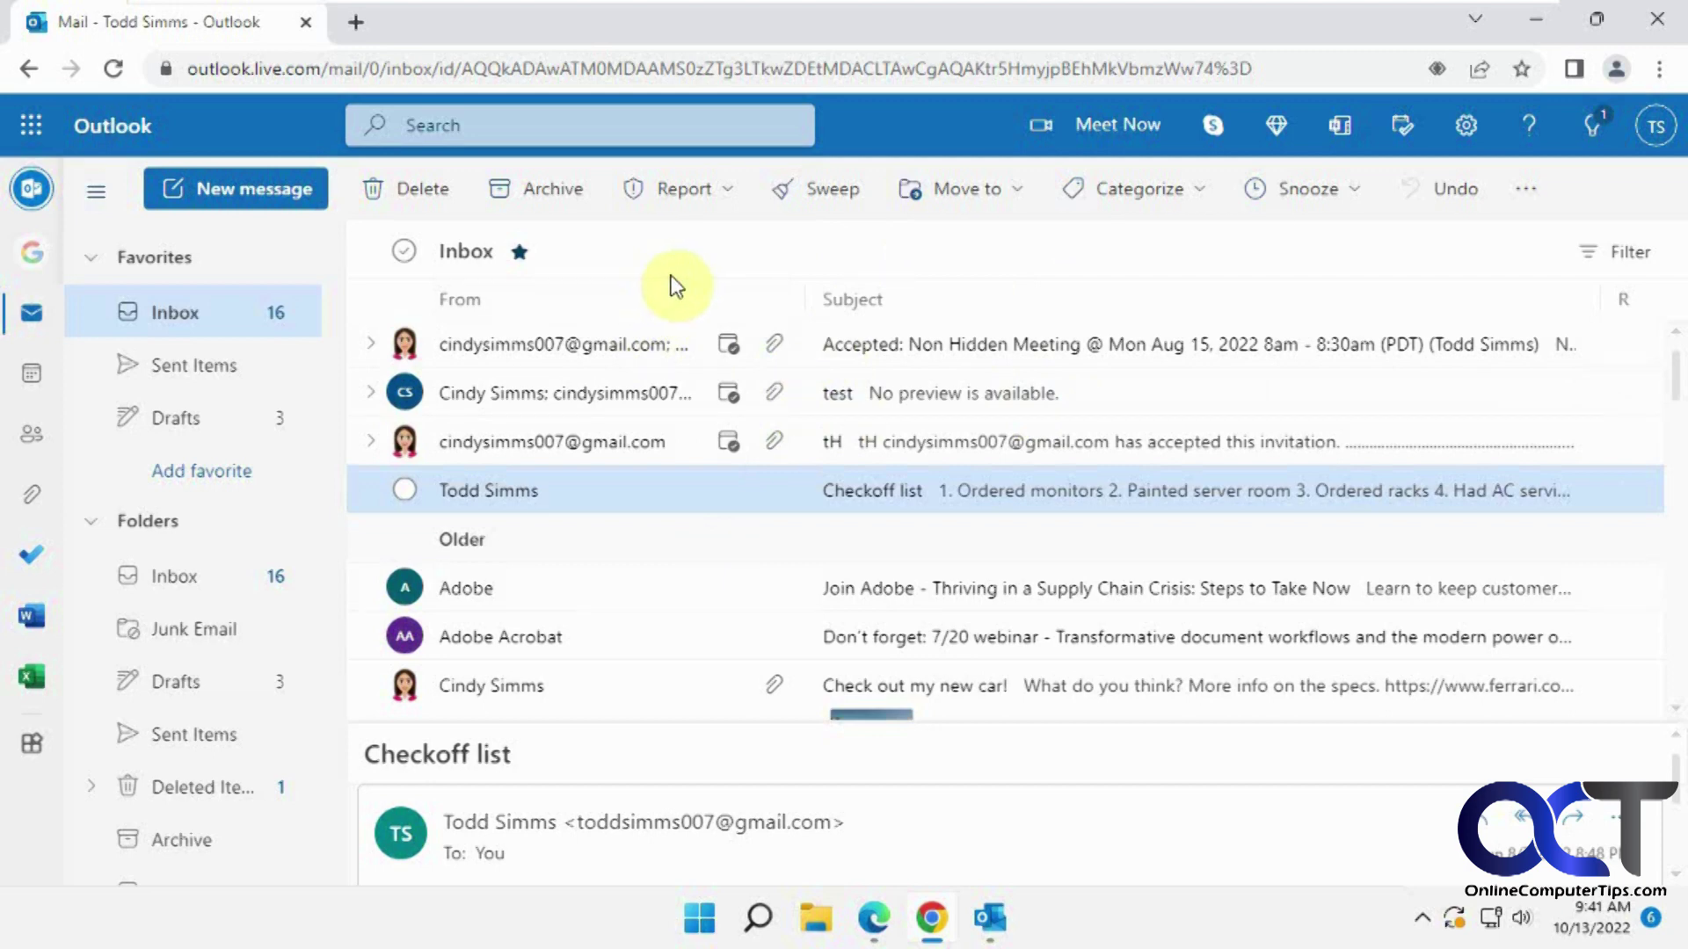
click(989, 919)
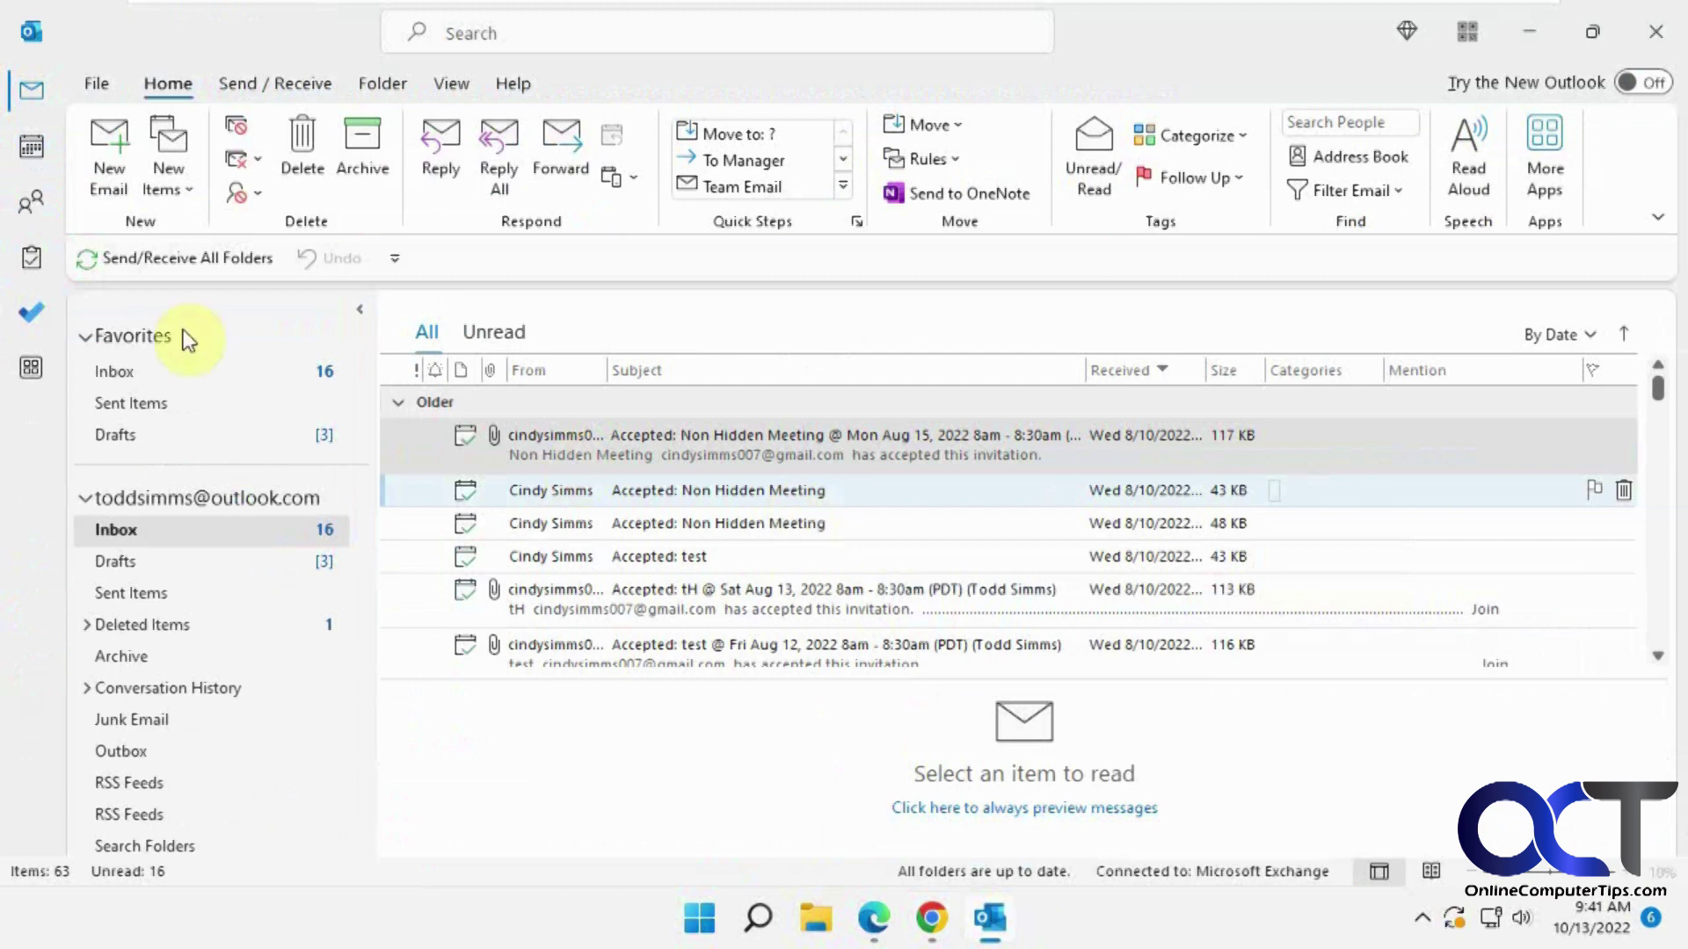
click(95, 84)
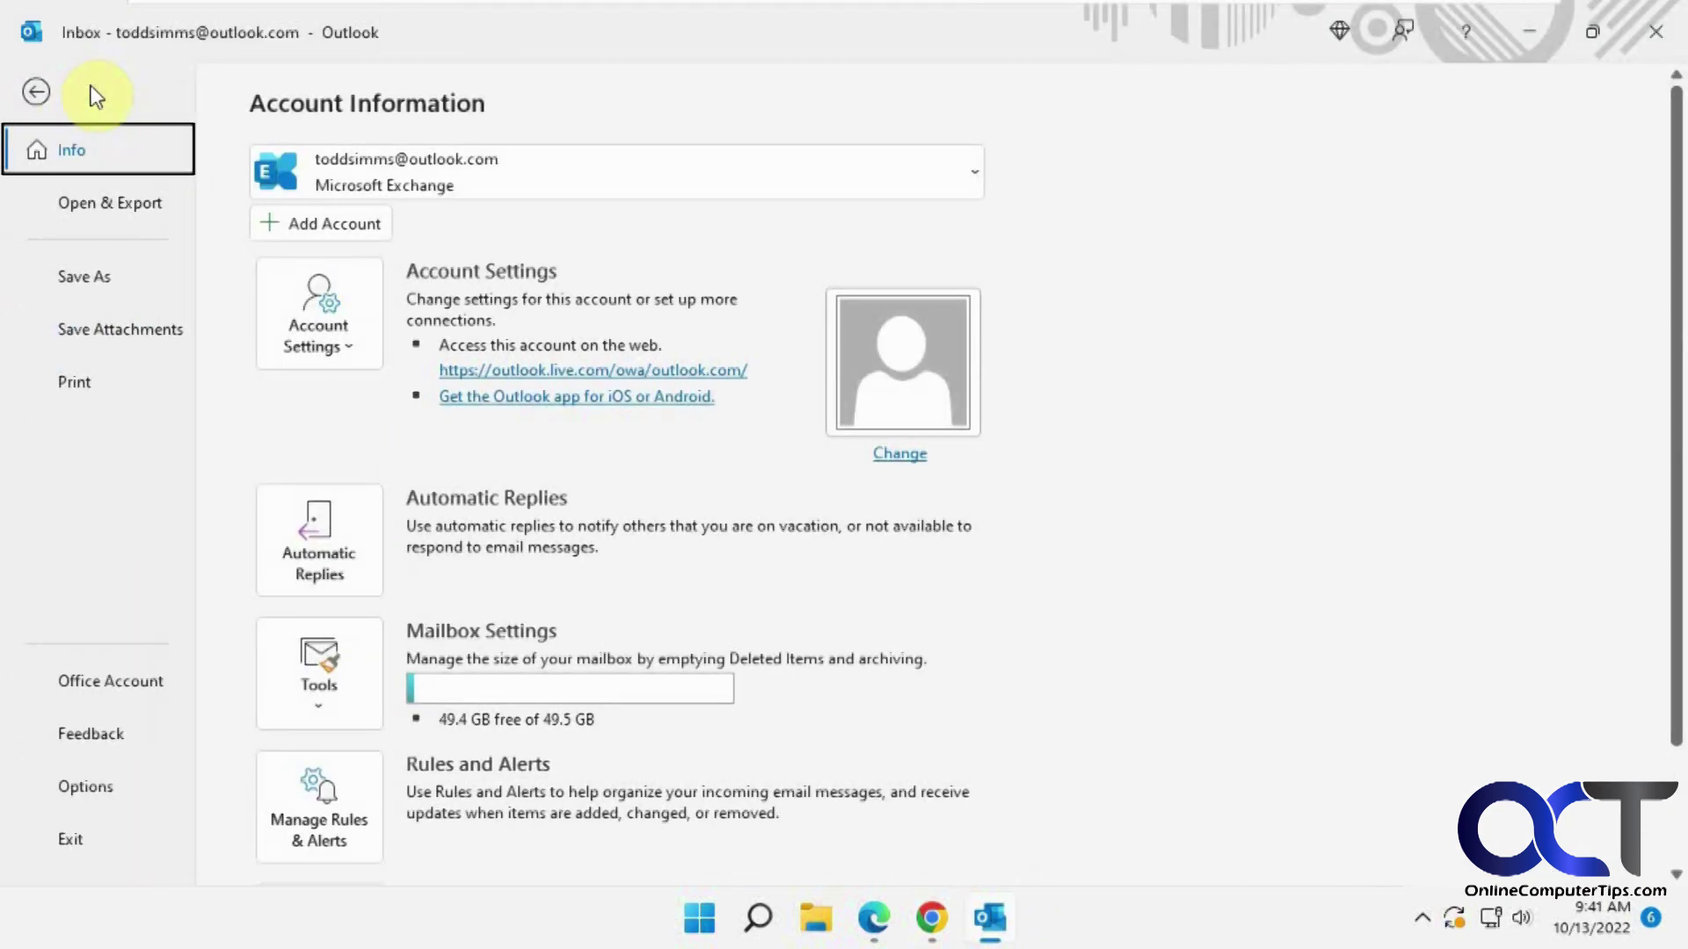
Show the Office Account page with the Microsoft 365 subscription and Beta Channel version.
click(144, 690)
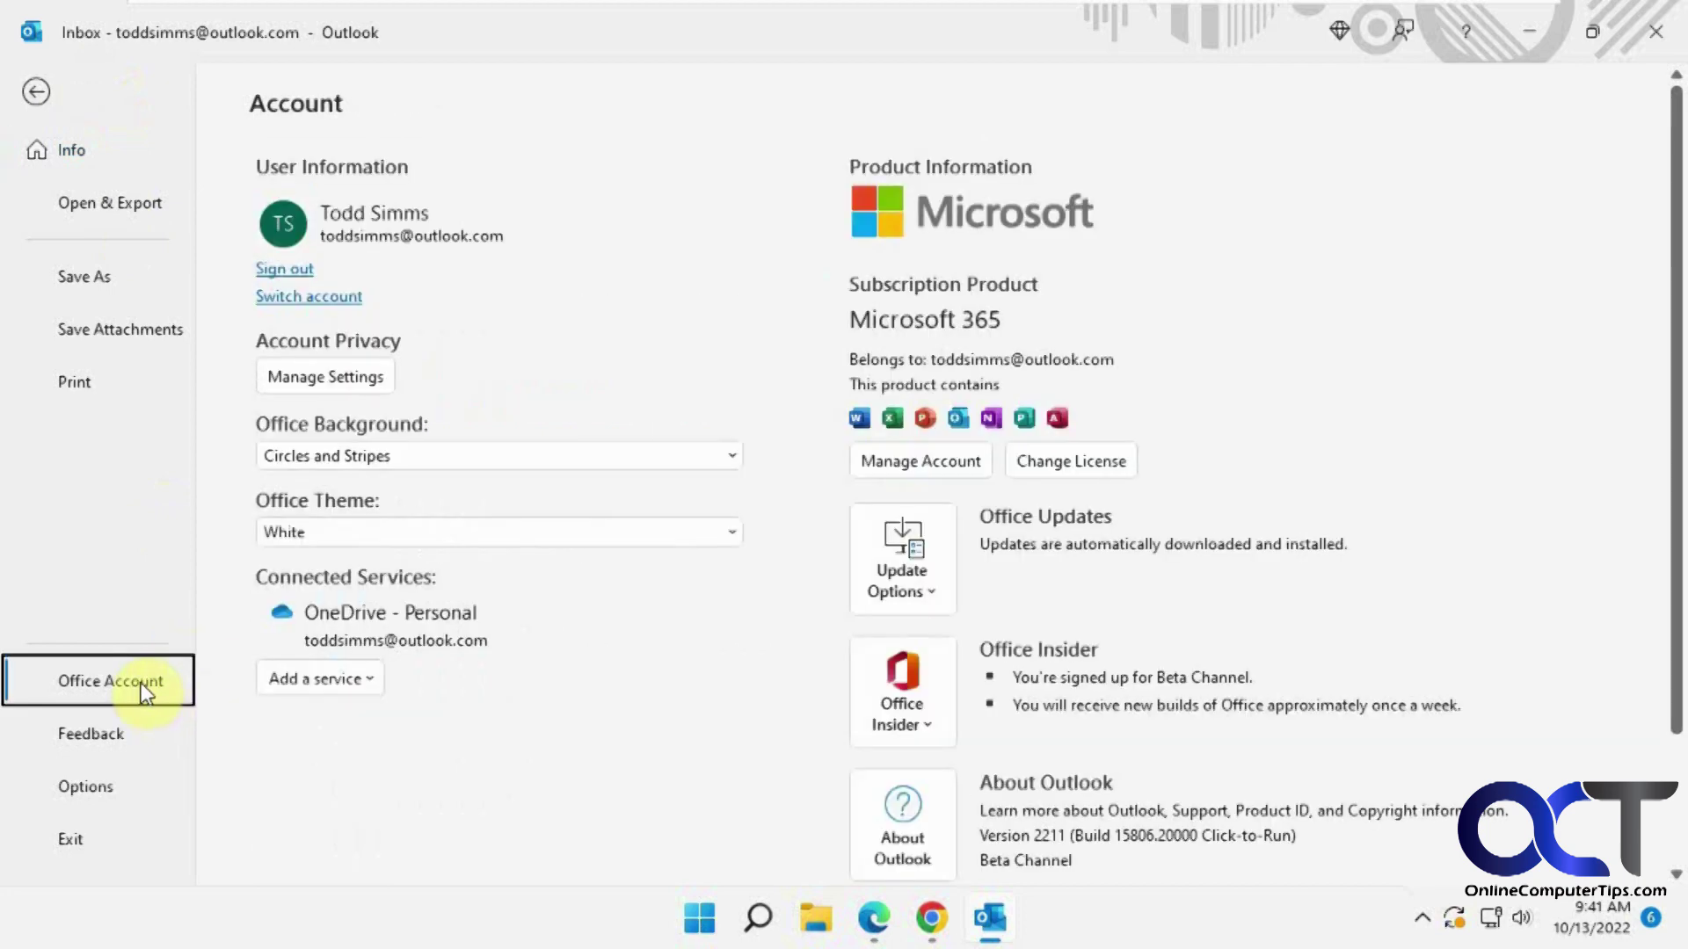